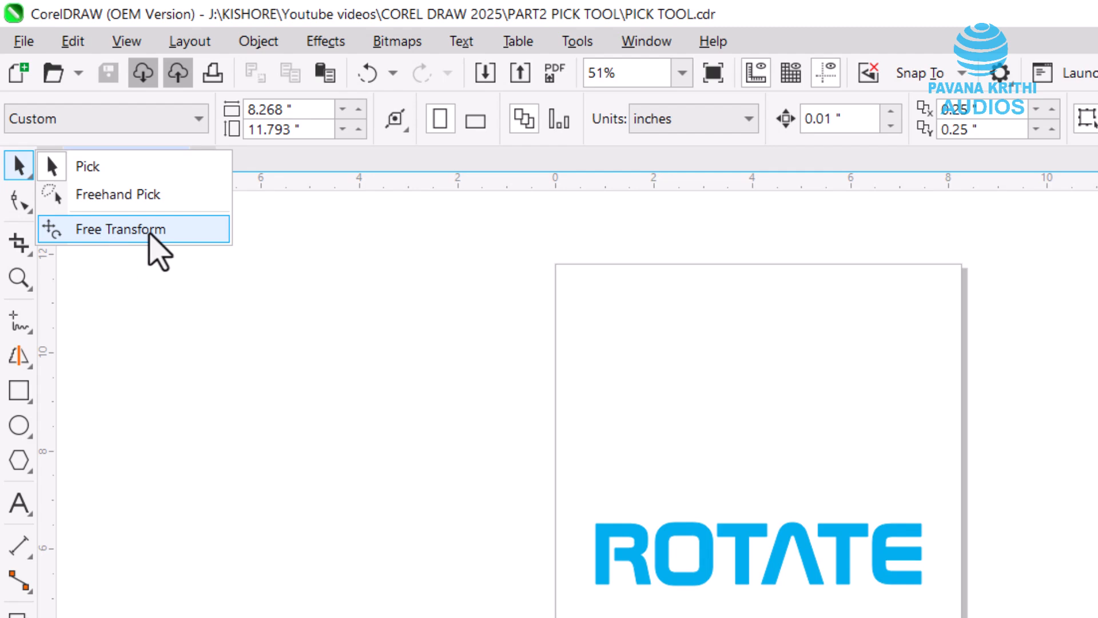
# - Select the blue ROTATE text with the Free Transform tool active
pyautogui.click(120, 229)
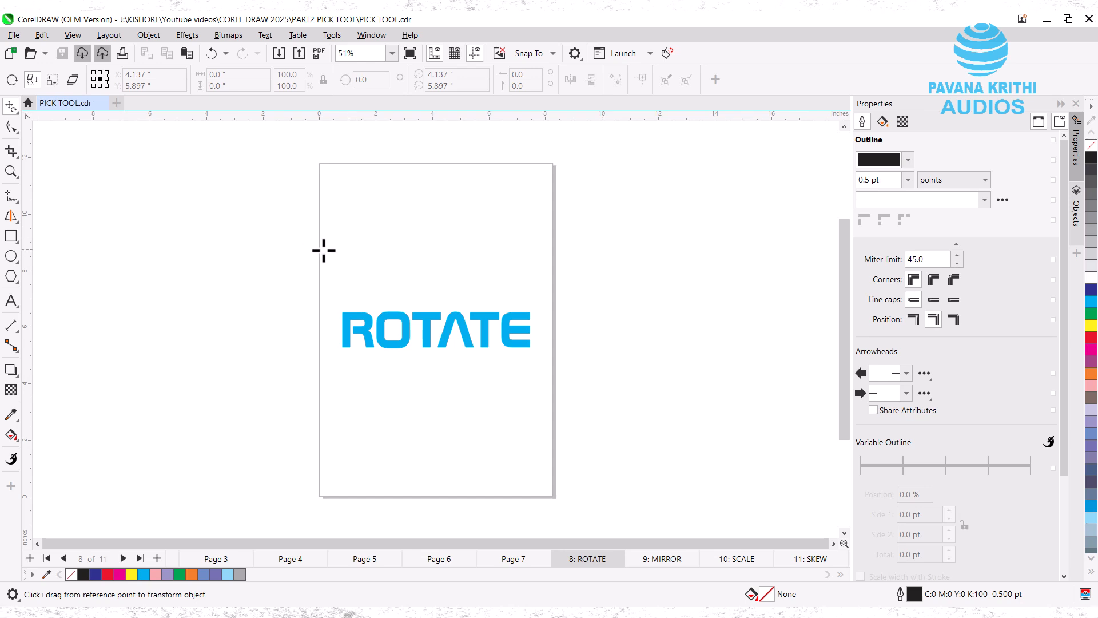
pyautogui.click(352, 320)
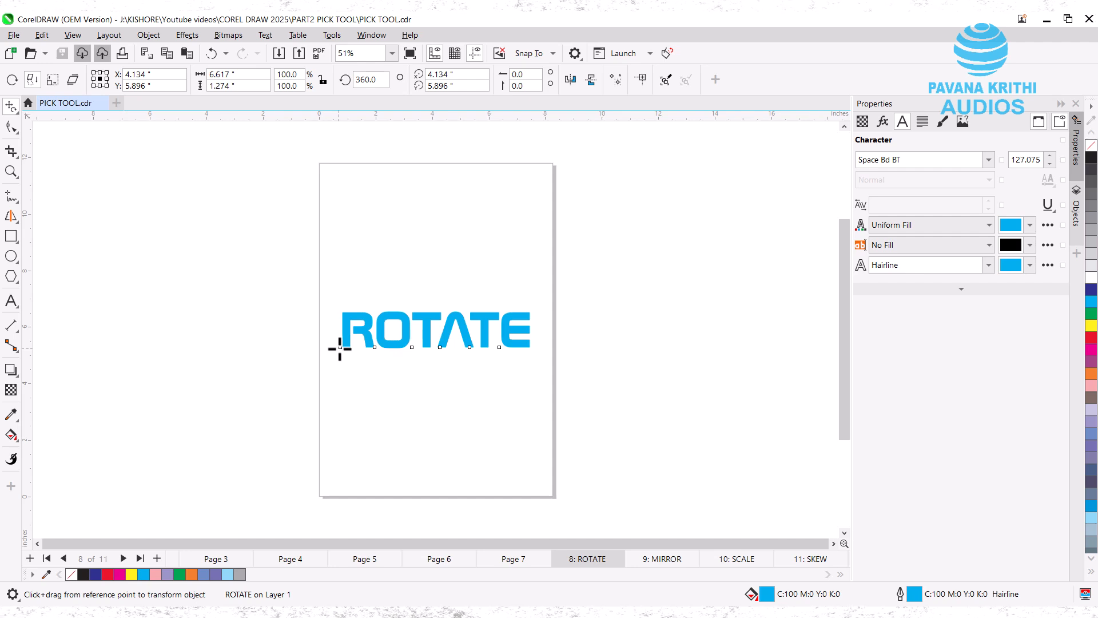
# - Freely rotate the ROTATE text around its baseline, then reset its angle to 0
pyautogui.moveTo(340, 349)
pyautogui.mouseDown()
pyautogui.moveTo(334, 361)
pyautogui.moveTo(341, 315)
pyautogui.moveTo(343, 367)
pyautogui.moveTo(337, 351)
pyautogui.mouseUp()
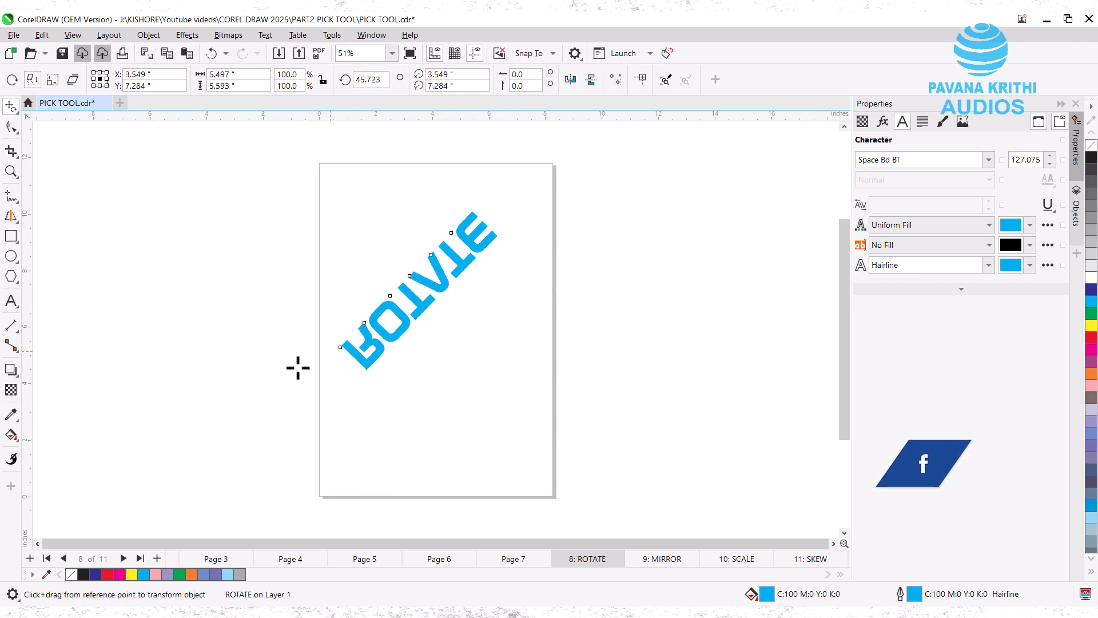
pyautogui.click(381, 80)
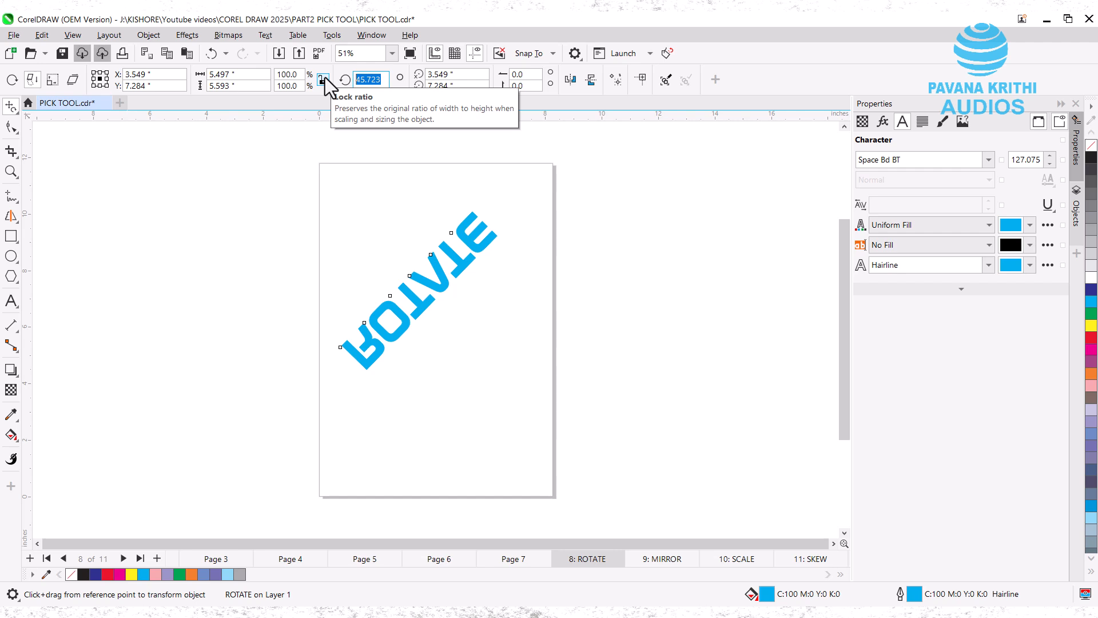
pyautogui.write('0')
pyautogui.press('Return')
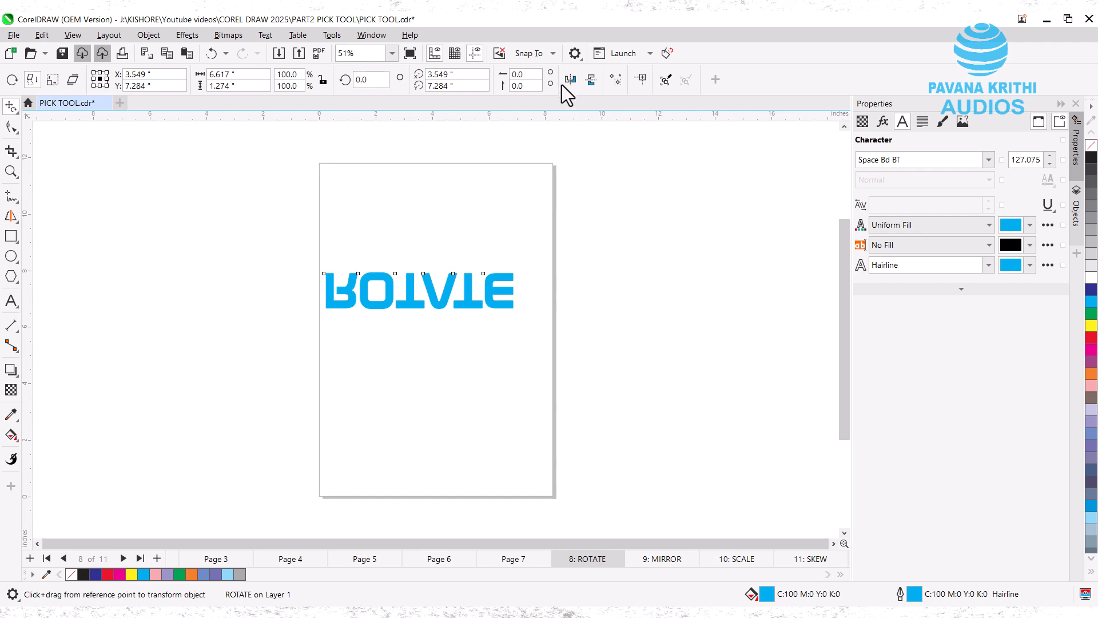
# - Mirror ROTATE vertically, try a free-angle reflection, and undo the reflection
pyautogui.click(592, 82)
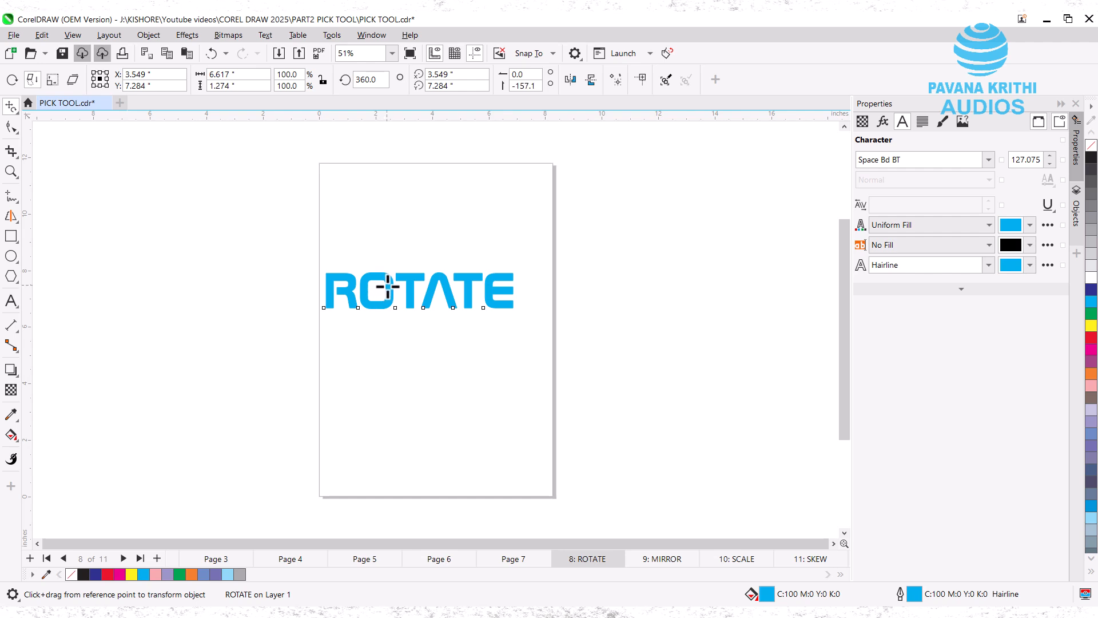
pyautogui.moveTo(387, 286)
pyautogui.mouseDown()
pyautogui.moveTo(404, 288)
pyautogui.moveTo(374, 278)
pyautogui.mouseUp()
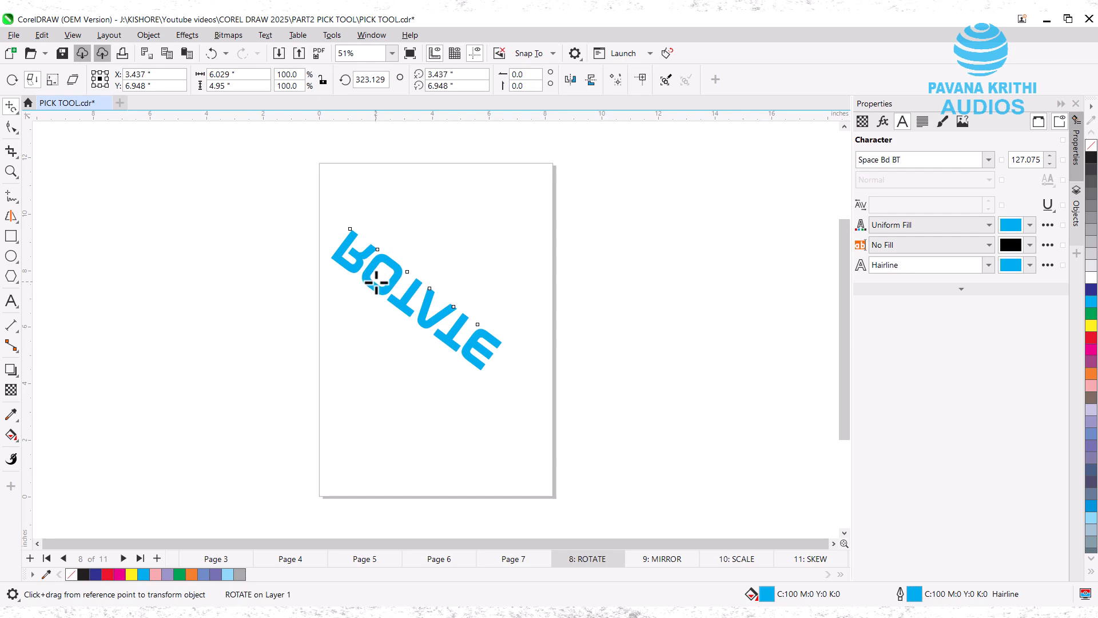
pyautogui.hotkey('ctrl', 'z')
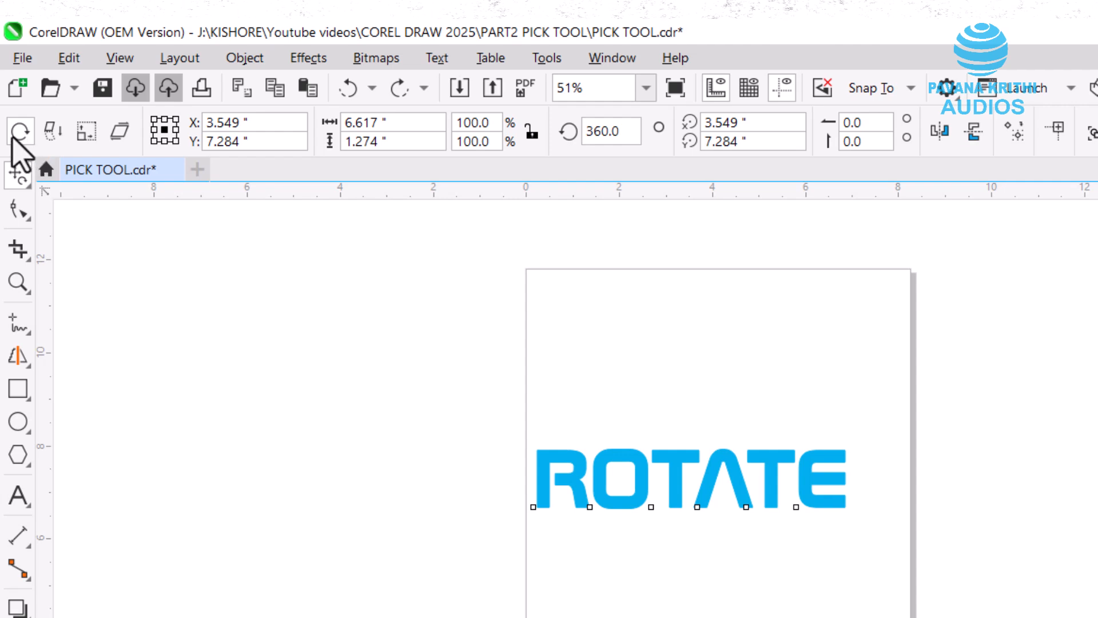
pyautogui.click(13, 136)
pyautogui.click(27, 189)
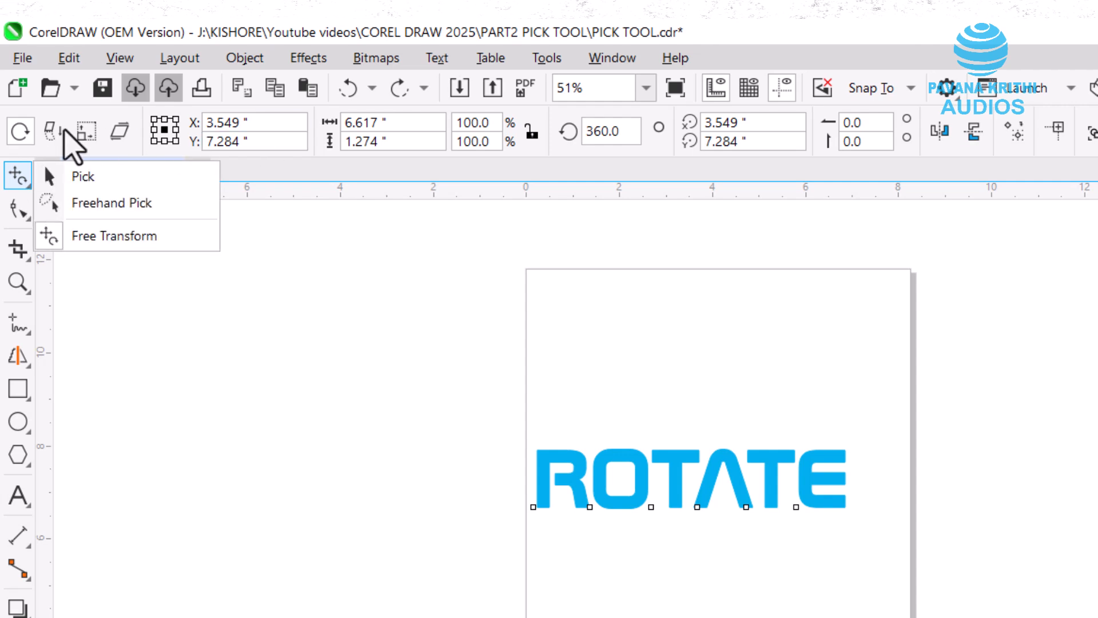
pyautogui.click(300, 222)
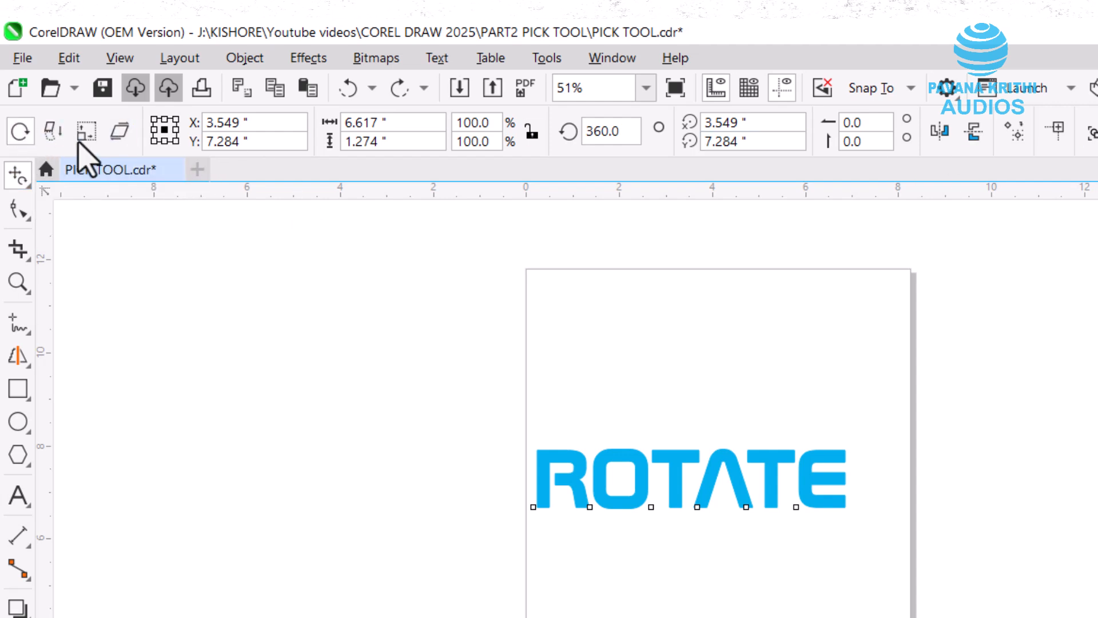
pyautogui.click(21, 132)
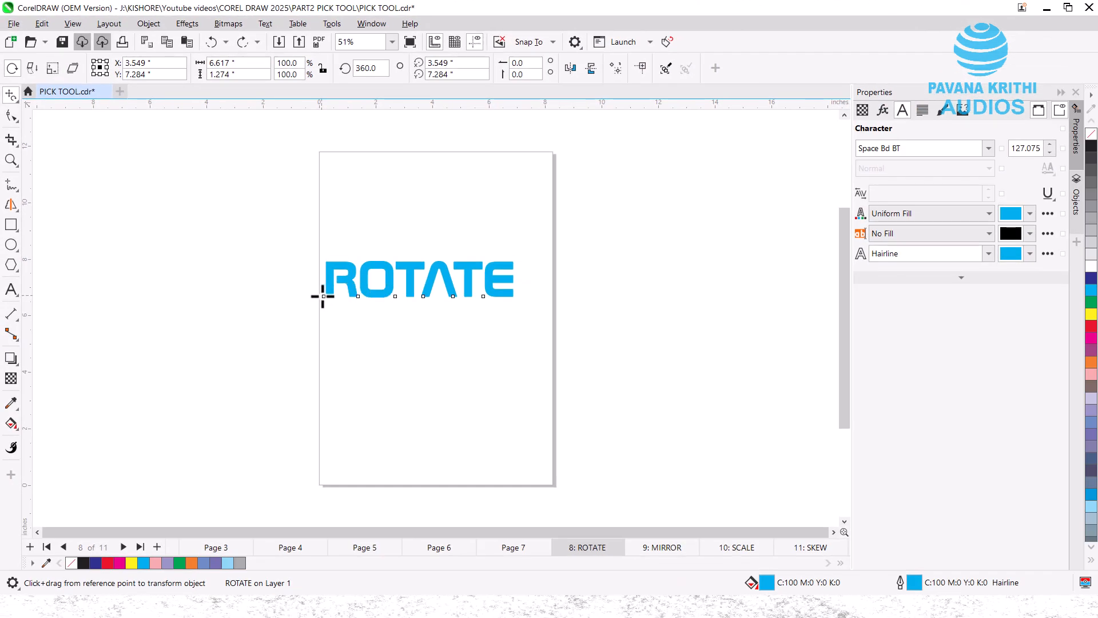
# - Spin ROTATE around its left baseline point, reset the angle to 0, and centre it with P
pyautogui.moveTo(323, 295)
pyautogui.mouseDown()
pyautogui.moveTo(338, 286)
pyautogui.moveTo(342, 306)
pyautogui.moveTo(315, 305)
pyautogui.mouseUp()
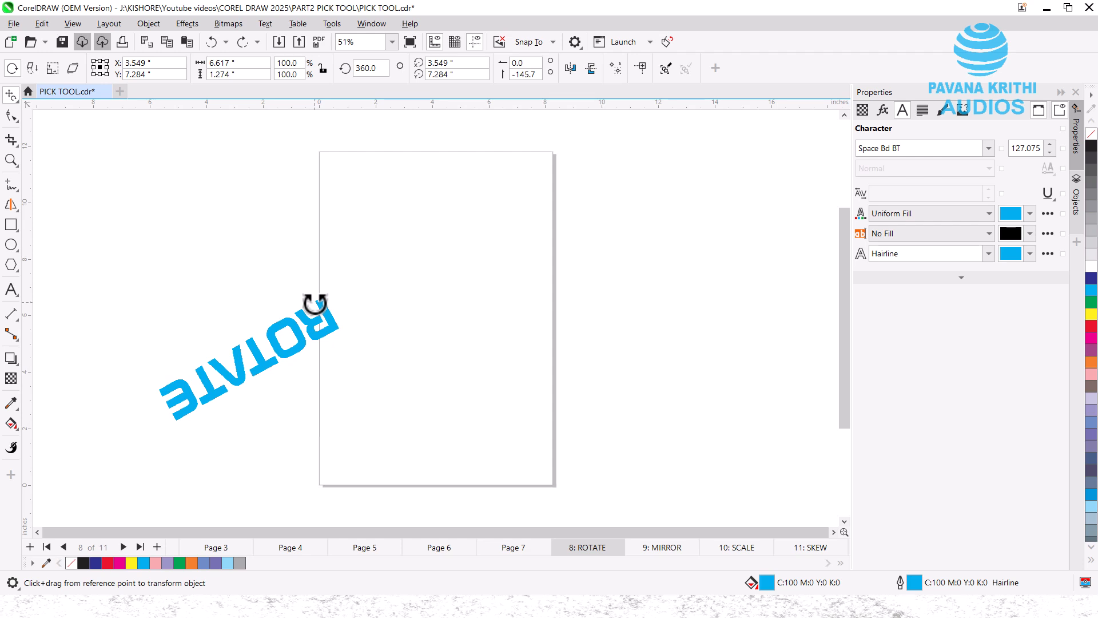
pyautogui.moveTo(314, 304); pyautogui.dragTo(341, 282)
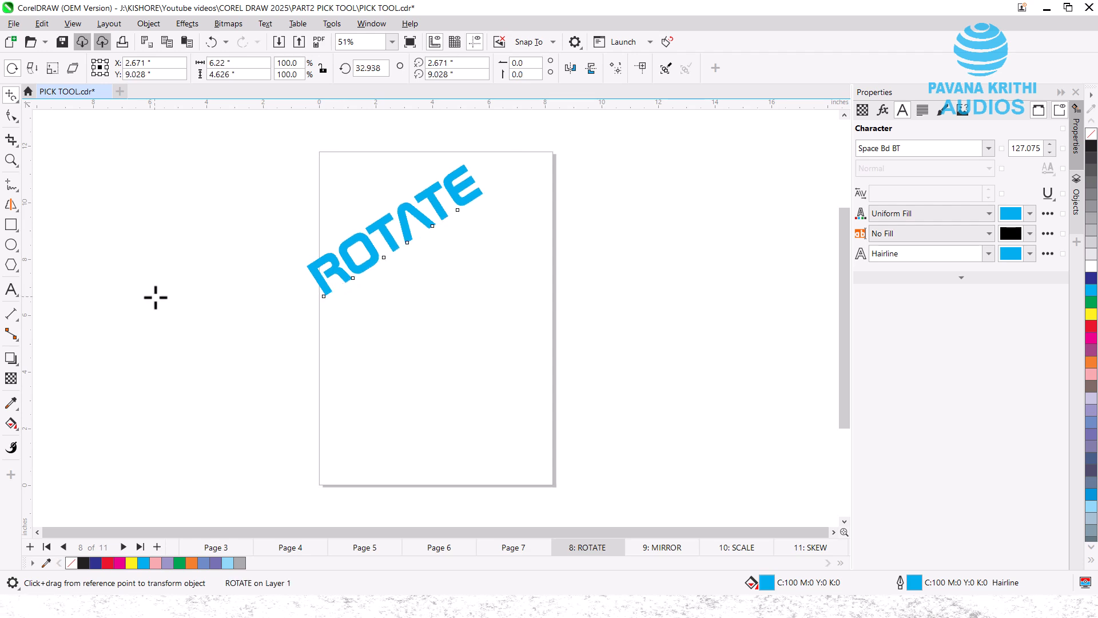
pyautogui.doubleClick(371, 68)
pyautogui.write('0')
pyautogui.press('Return')
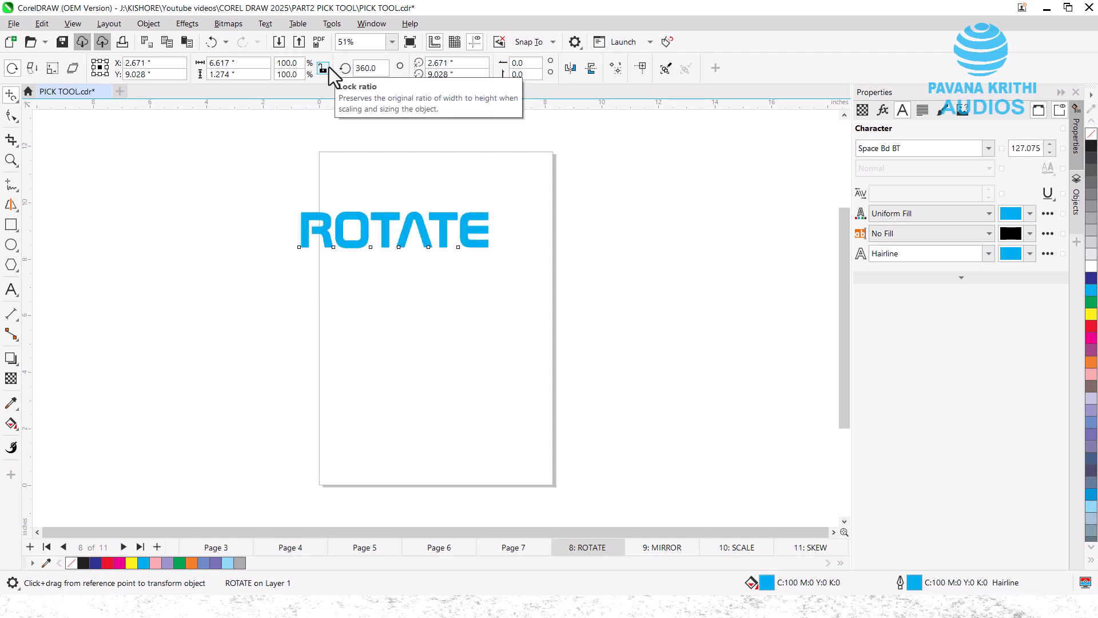
pyautogui.press('p')
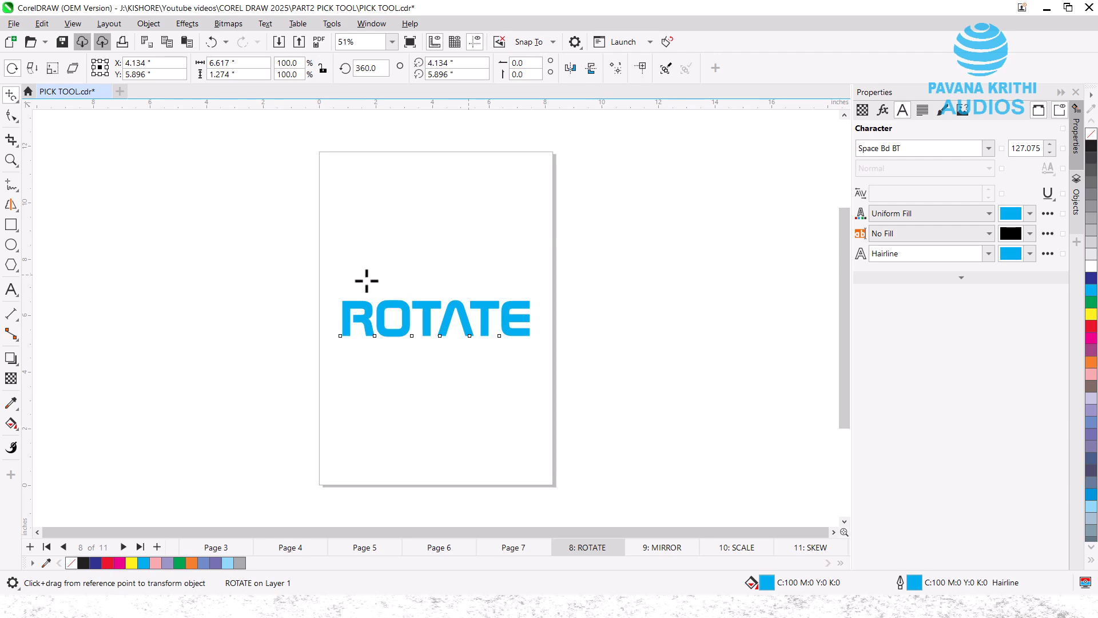
# - Go to page 9: MIRROR and choose free-angle reflection
pyautogui.click(653, 553)
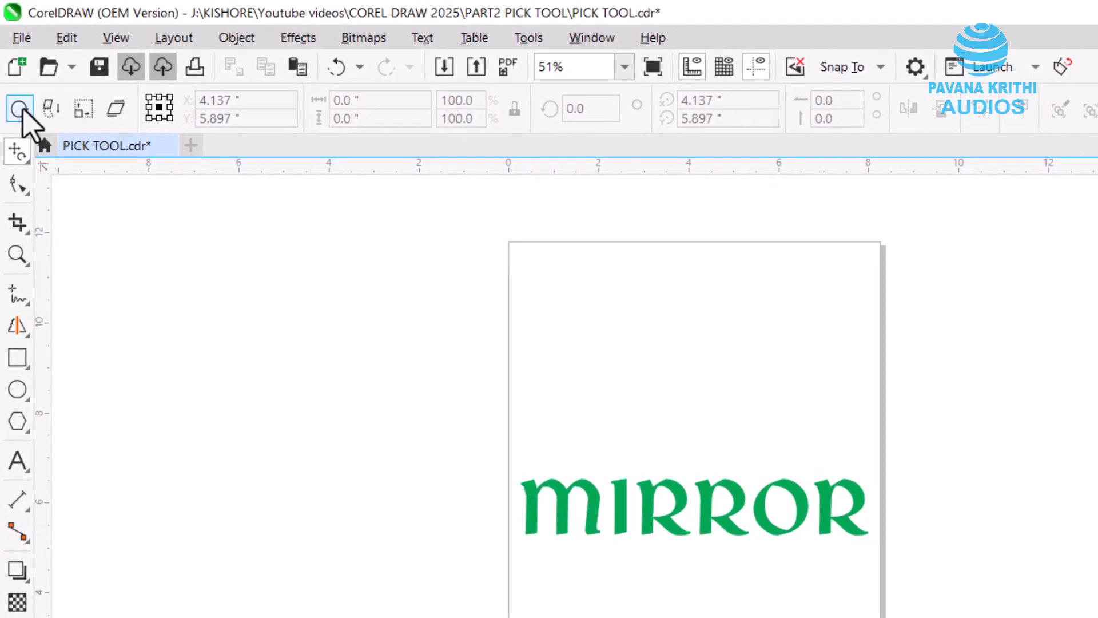
pyautogui.click(52, 114)
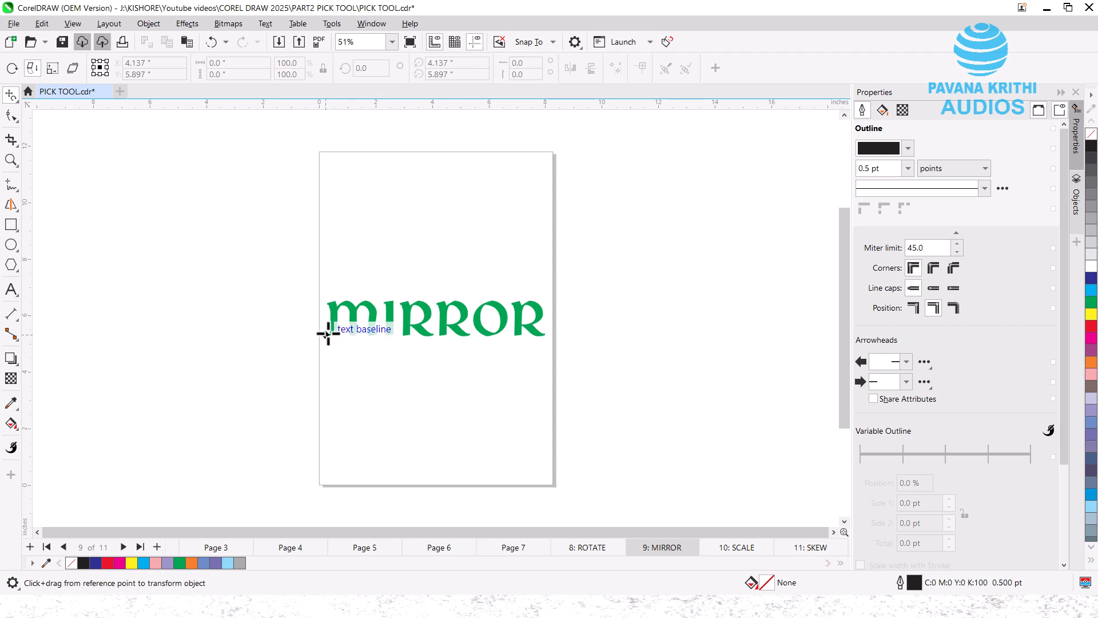
# - Reflect a copy of MIRROR across its baseline, then move the upright MIRROR up to Y 8.995"
pyautogui.moveTo(333, 335); pyautogui.dragTo(496, 333)
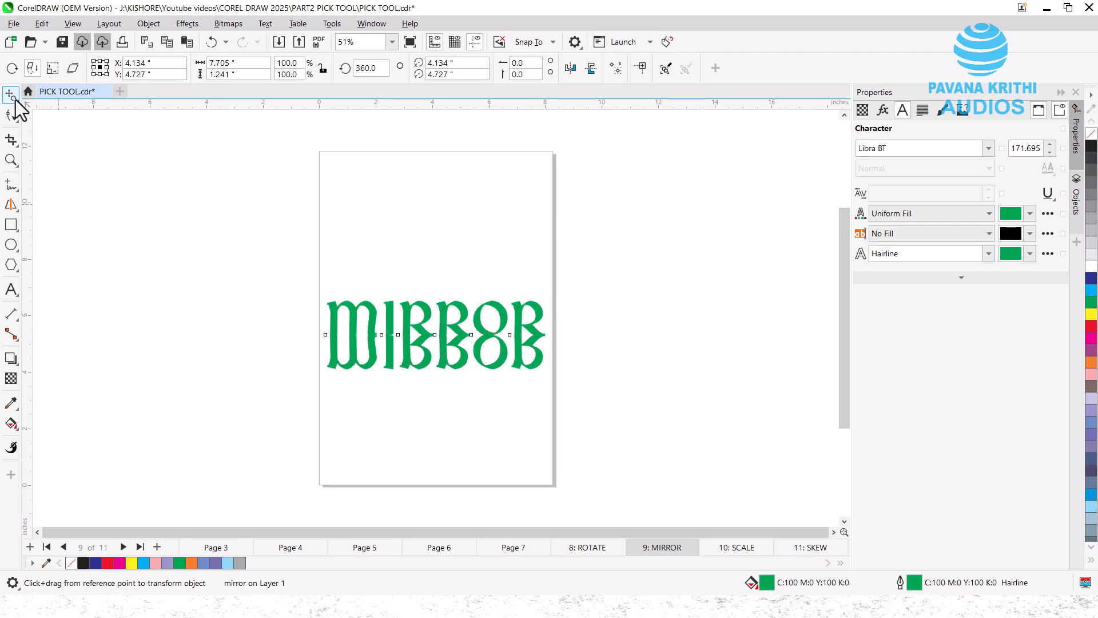
pyautogui.press('space')
pyautogui.click(372, 312)
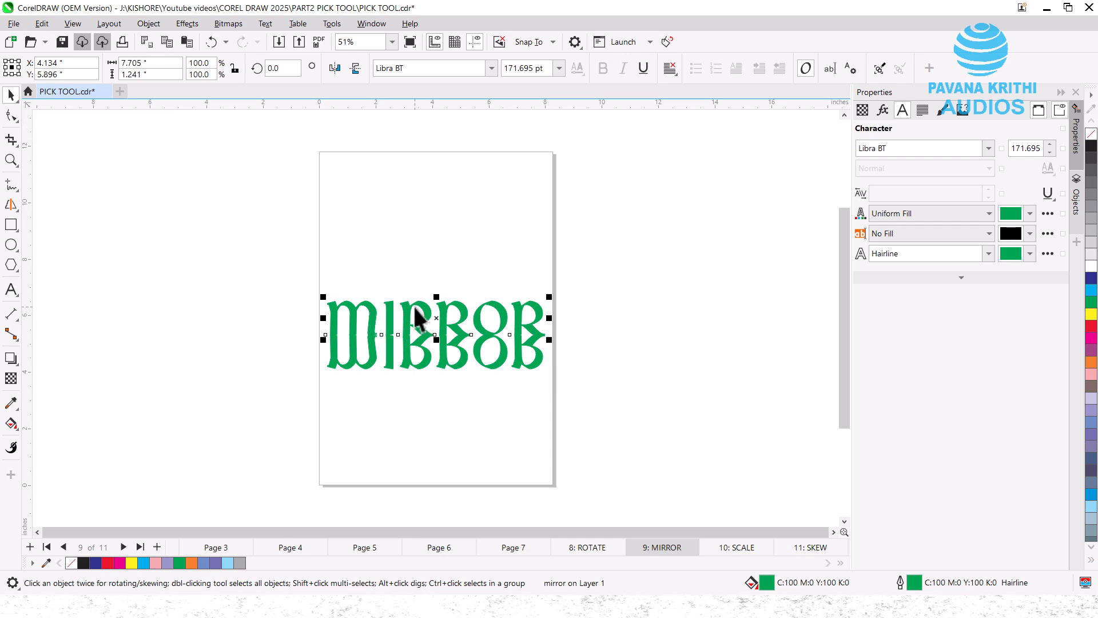
pyautogui.moveTo(416, 313); pyautogui.dragTo(415, 301)
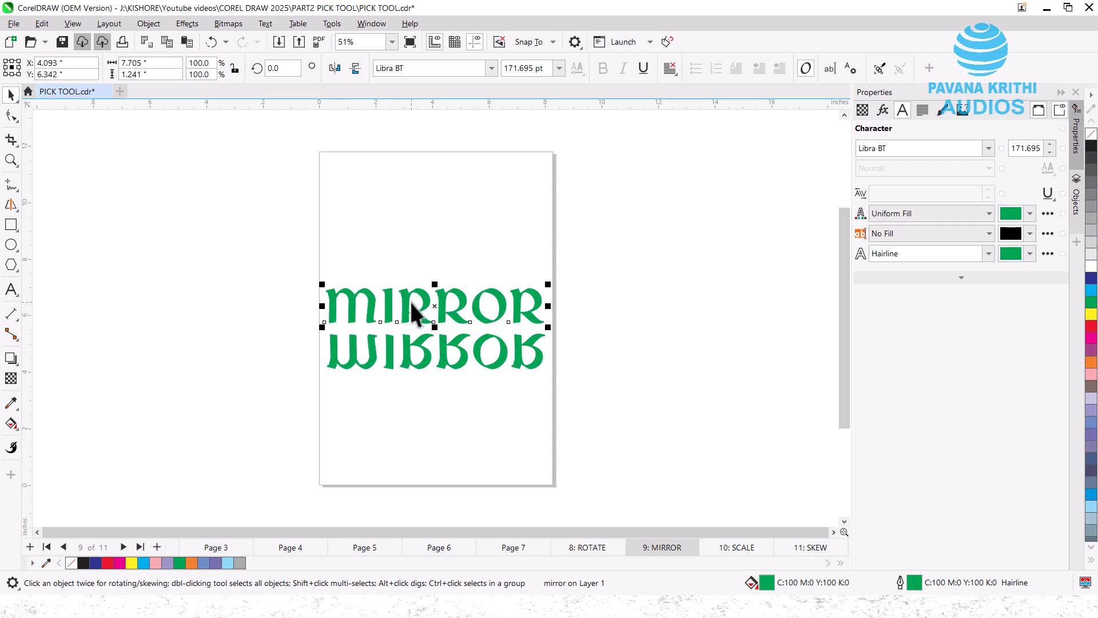
pyautogui.moveTo(412, 306); pyautogui.dragTo(410, 232)
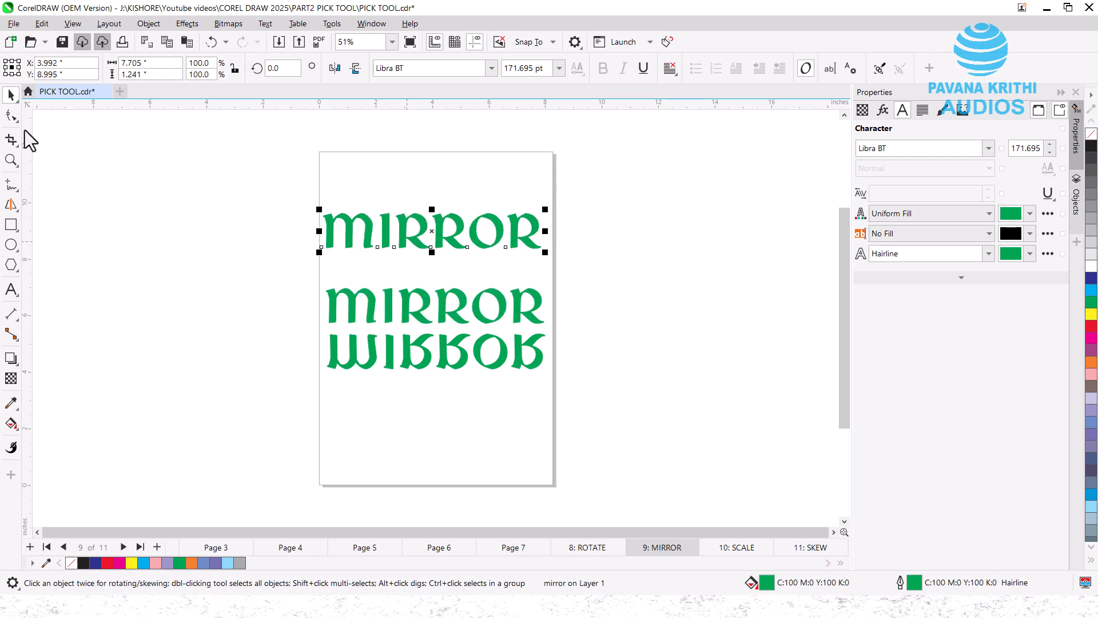
# - Reflect a sideways copy of the top MIRROR text with Free Transform
pyautogui.click(18, 104)
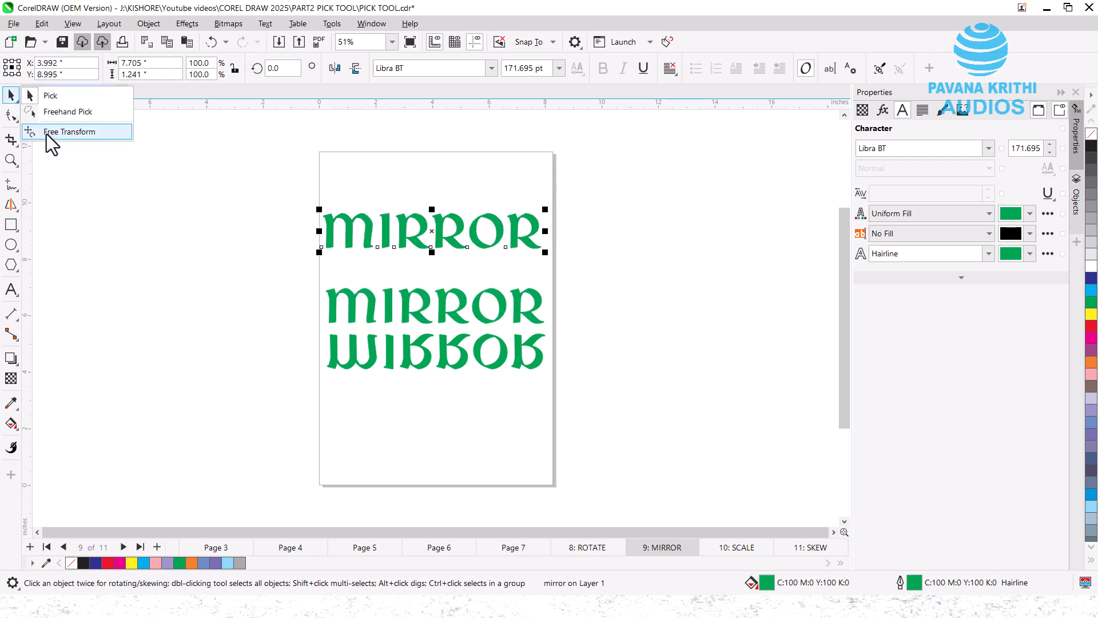
pyautogui.click(47, 132)
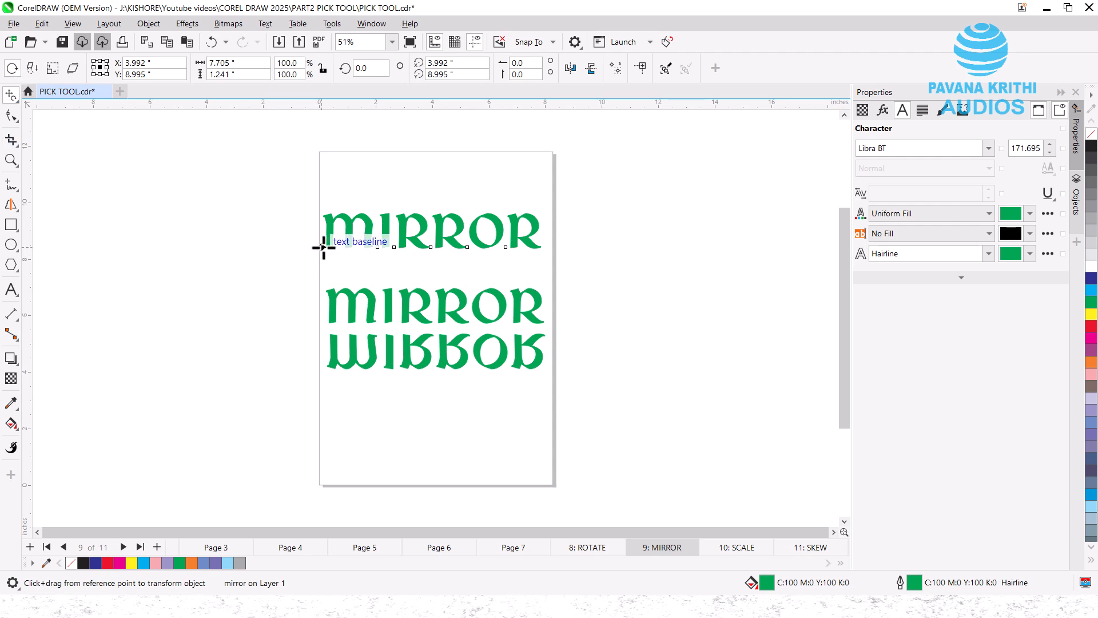
pyautogui.moveTo(319, 248); pyautogui.dragTo(412, 274)
# - Move the reversed MIRROR copy onto the page, directly under the top MIRROR
pyautogui.click(10, 95)
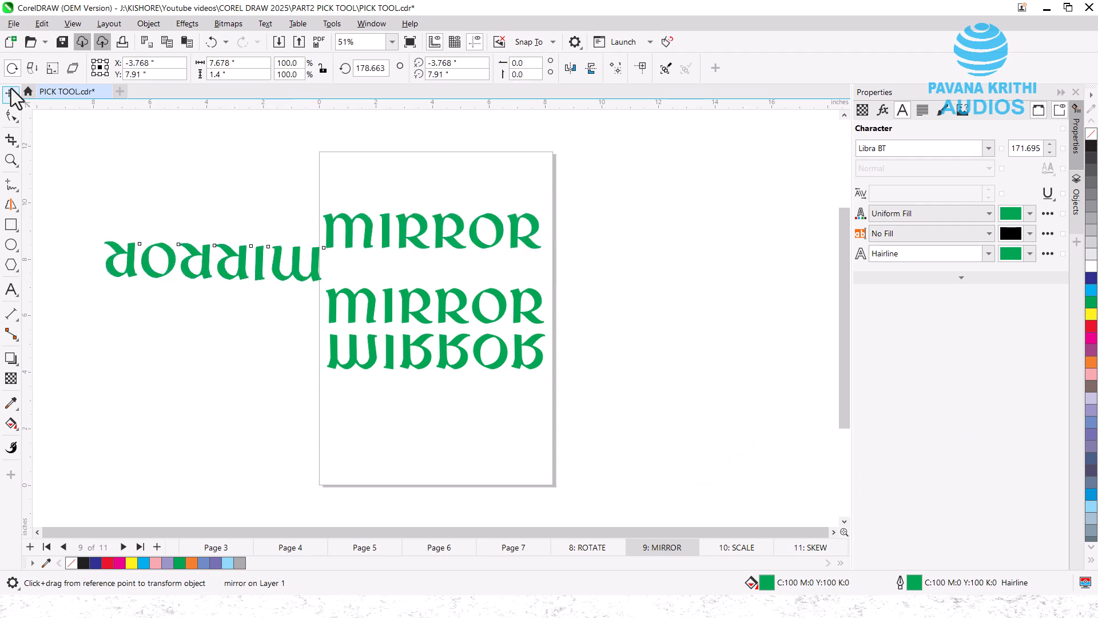
pyautogui.click(194, 270)
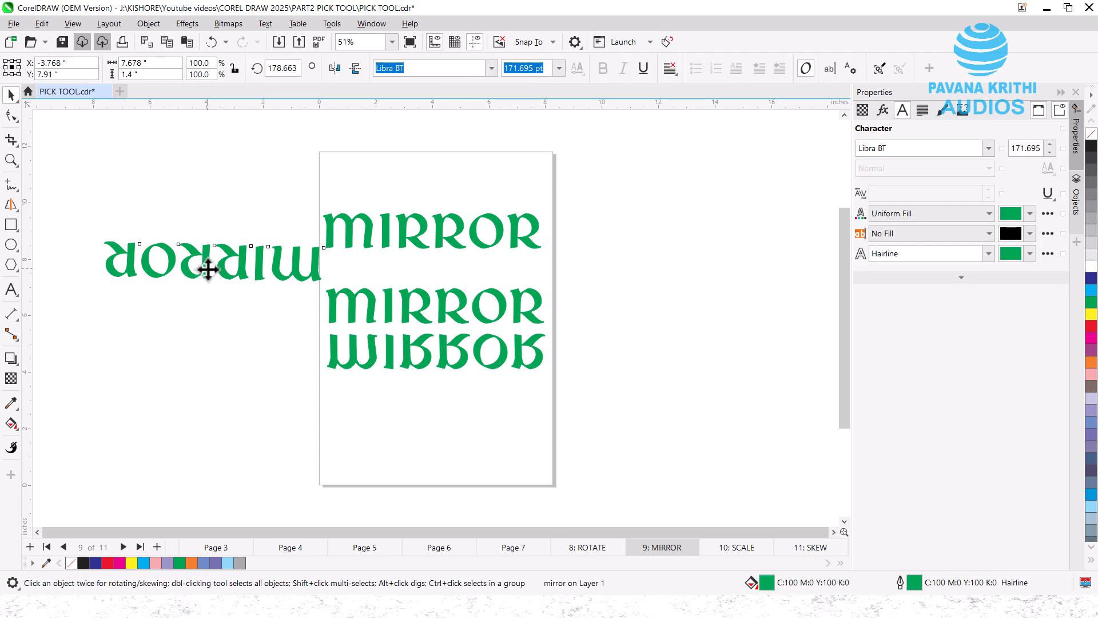
pyautogui.moveTo(200, 266); pyautogui.dragTo(422, 291)
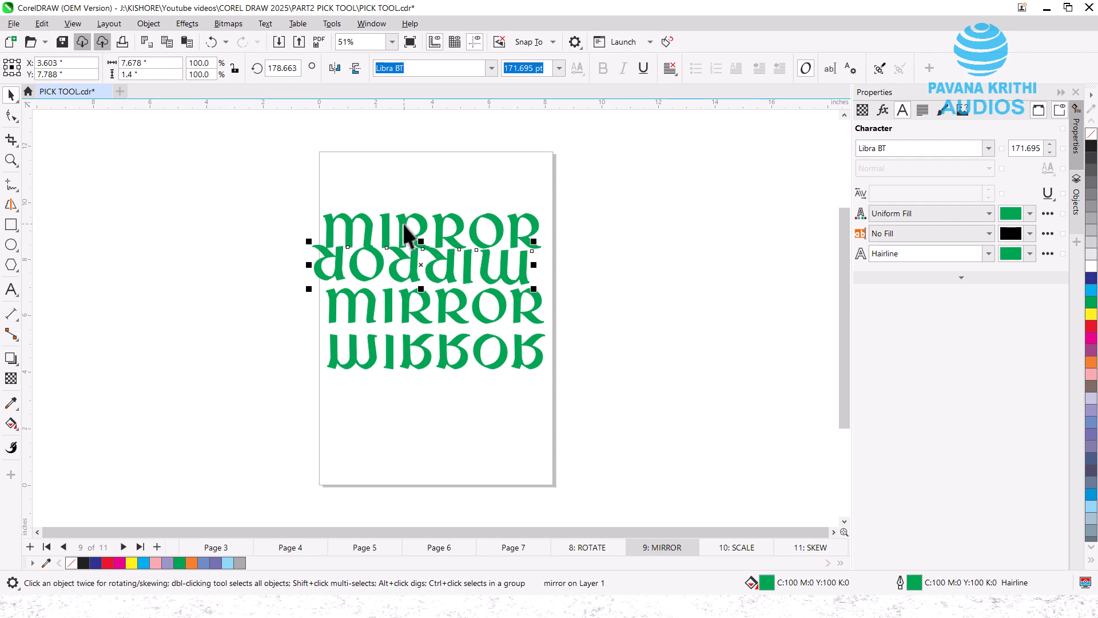
pyautogui.moveTo(410, 228); pyautogui.dragTo(403, 192)
pyautogui.moveTo(396, 275); pyautogui.dragTo(401, 236)
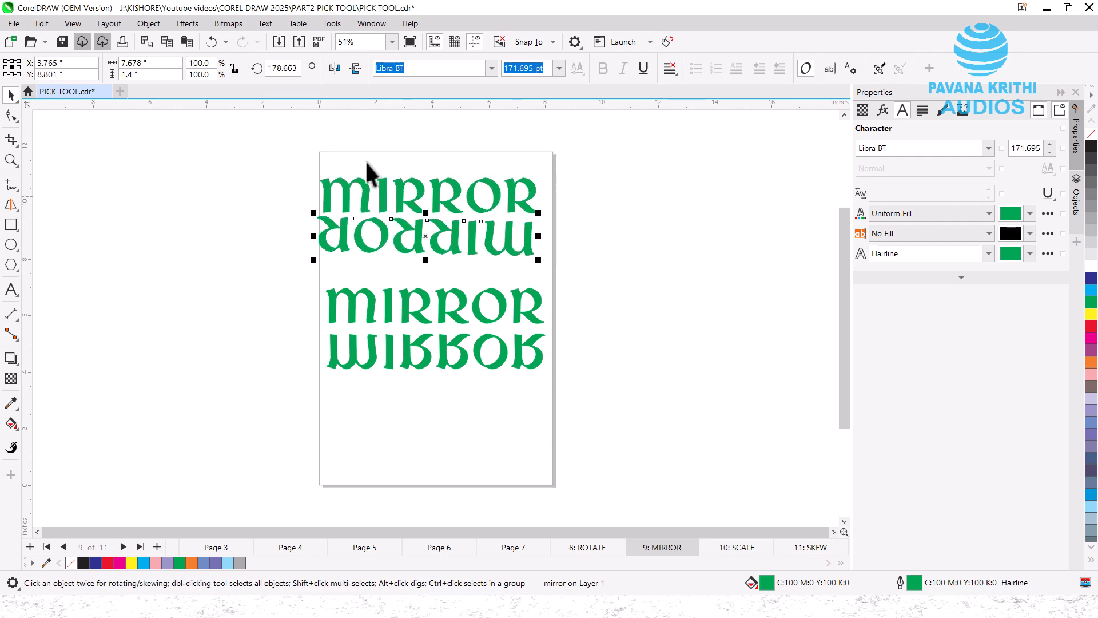
# - Select both top MIRROR objects together and return to Free Transform
pyautogui.moveTo(263, 144); pyautogui.dragTo(552, 268)
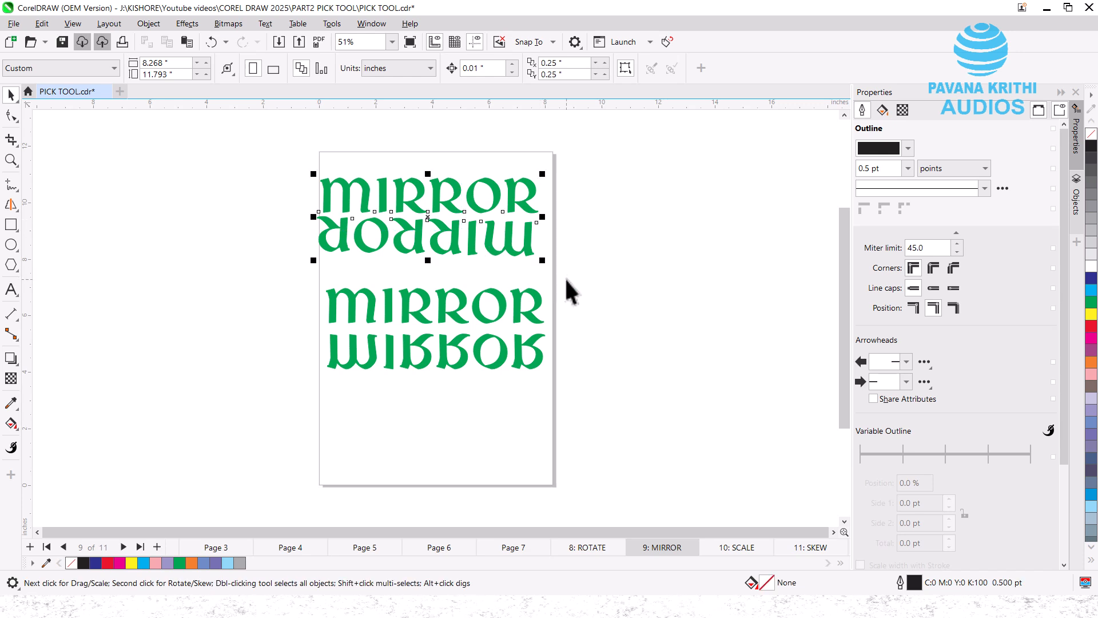
pyautogui.click(17, 102)
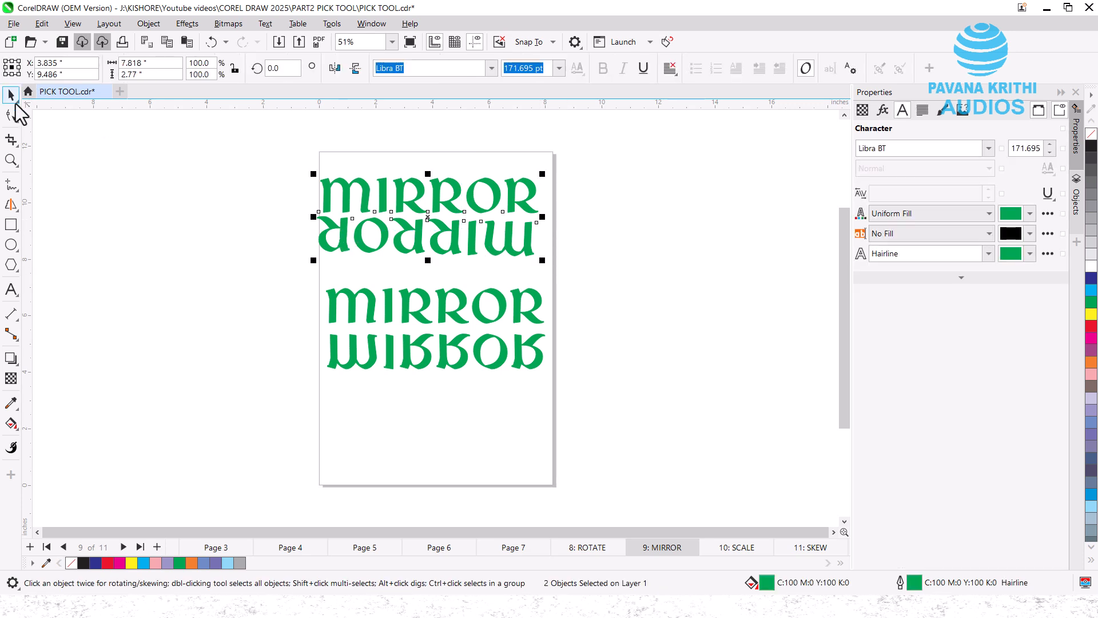
pyautogui.click(43, 131)
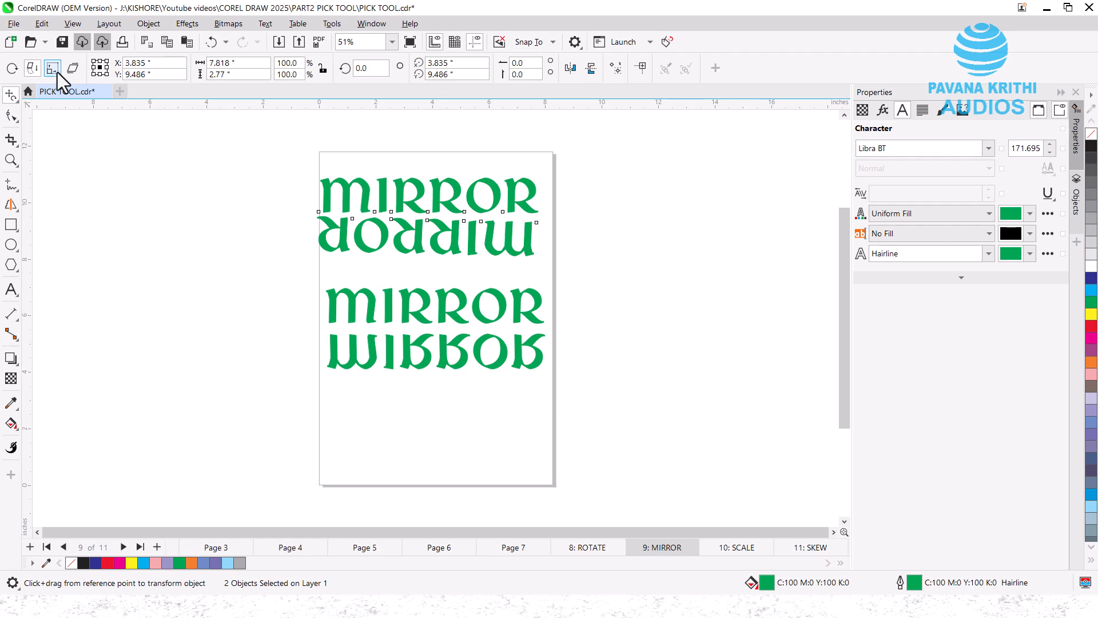
# - On page 10: SCALE, freely rescale the red Scale text, then open page 11: SKEW
pyautogui.click(730, 550)
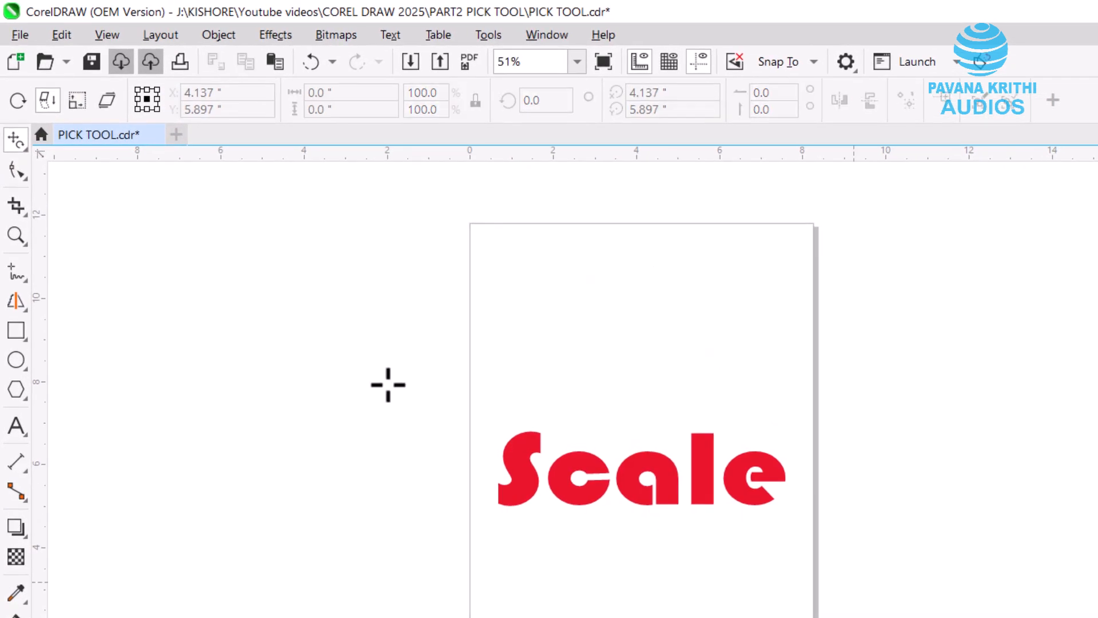
pyautogui.click(78, 105)
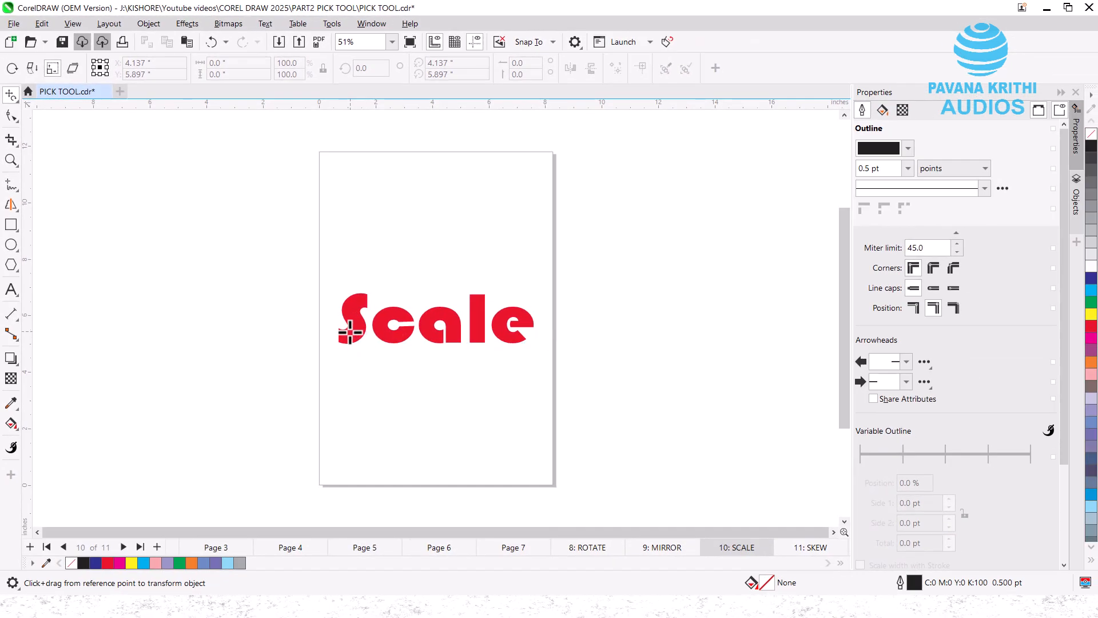
pyautogui.click(351, 330)
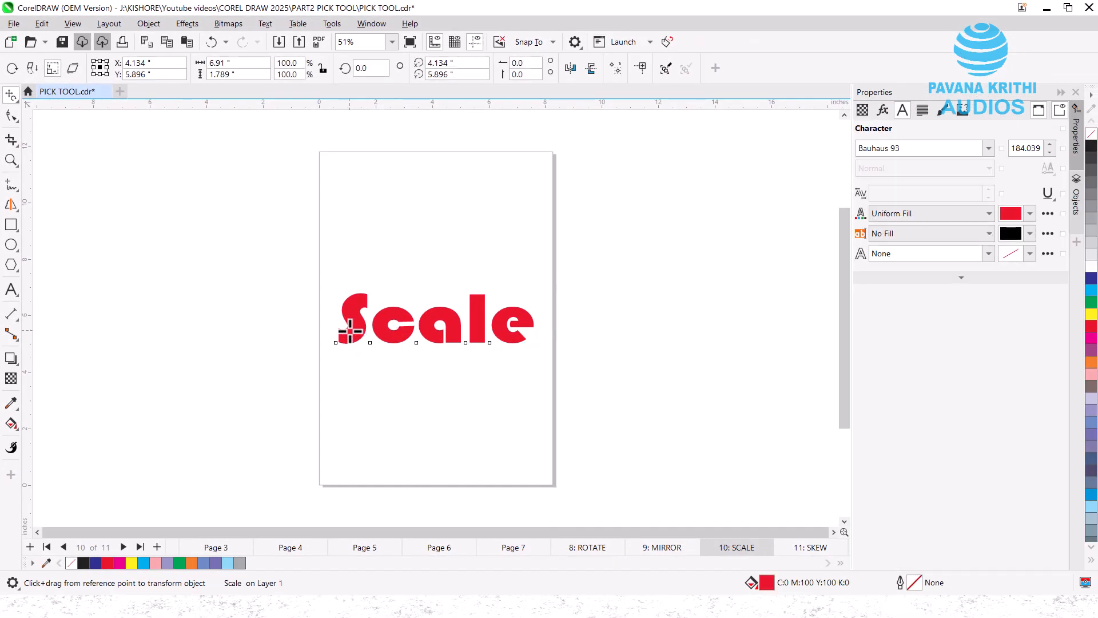
pyautogui.moveTo(351, 331); pyautogui.dragTo(341, 331)
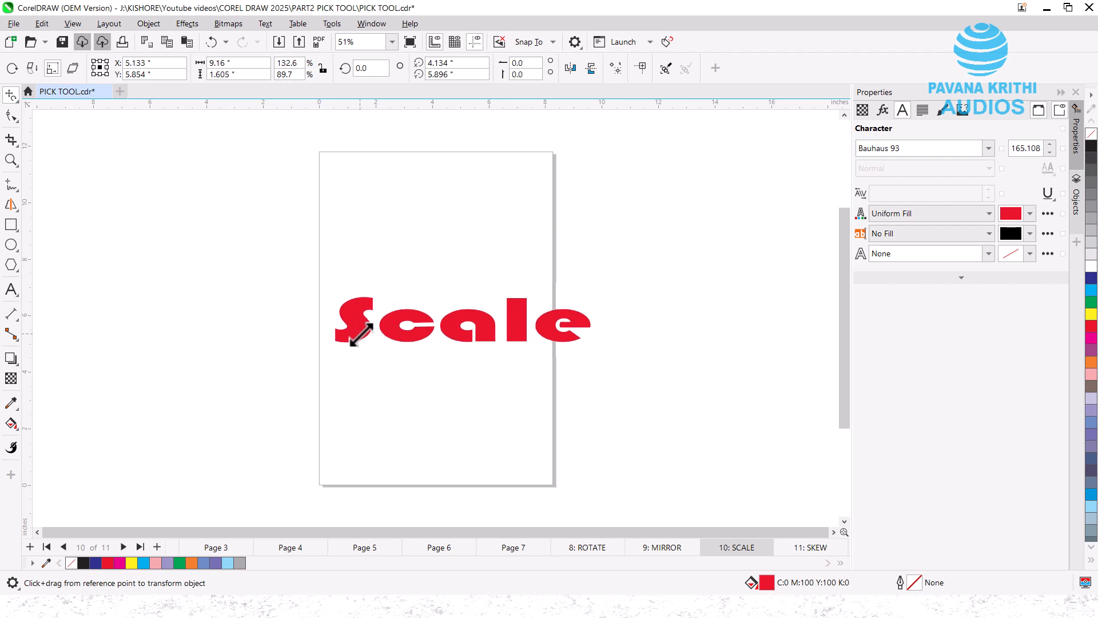
pyautogui.moveTo(365, 299); pyautogui.dragTo(347, 344)
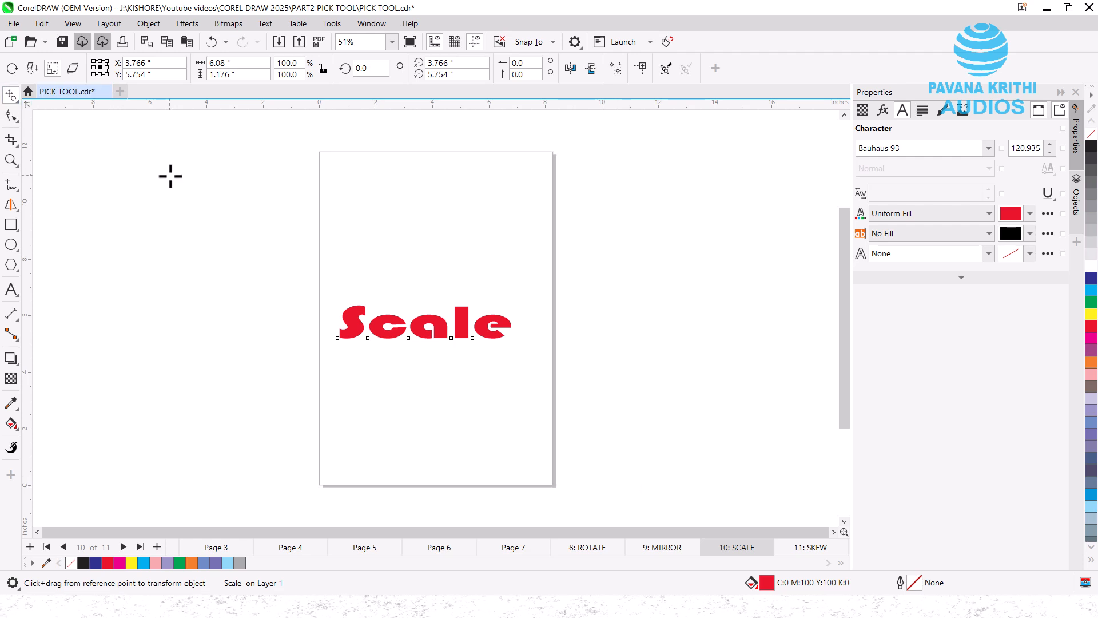
pyautogui.moveTo(171, 176); pyautogui.dragTo(299, 220)
pyautogui.click(813, 548)
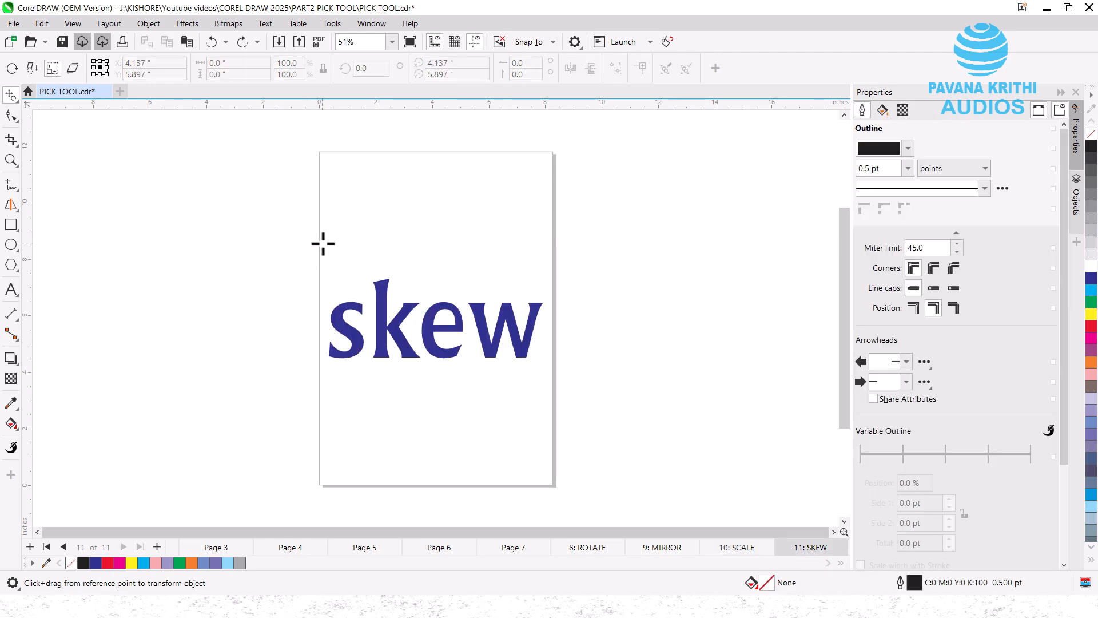
# - Drag a copy of the blue skew text below the original
pyautogui.click(73, 68)
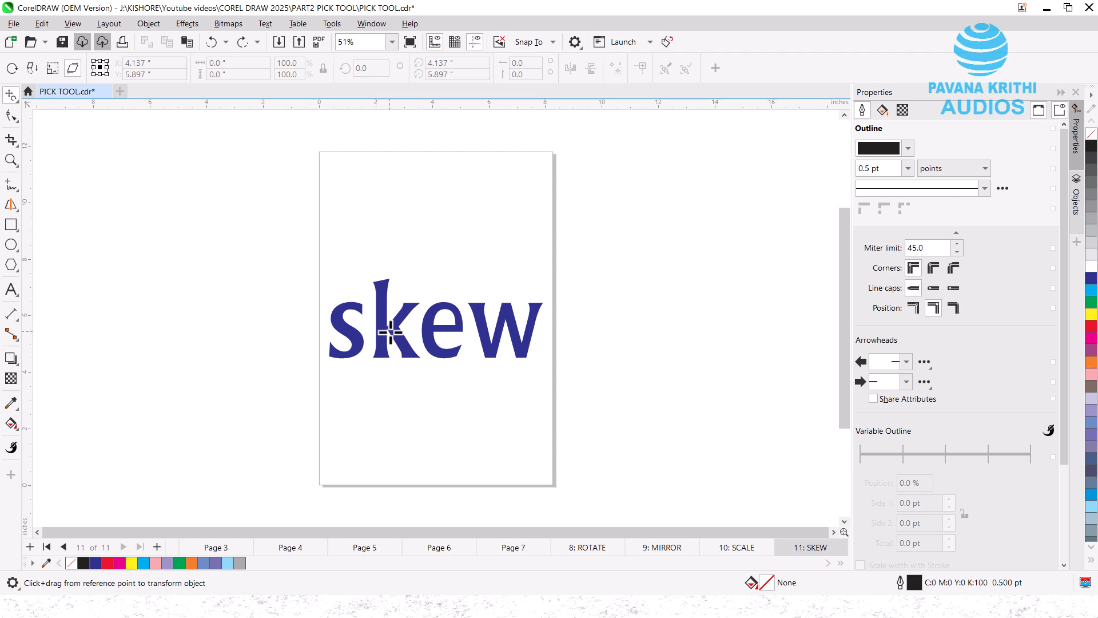
pyautogui.click(391, 332)
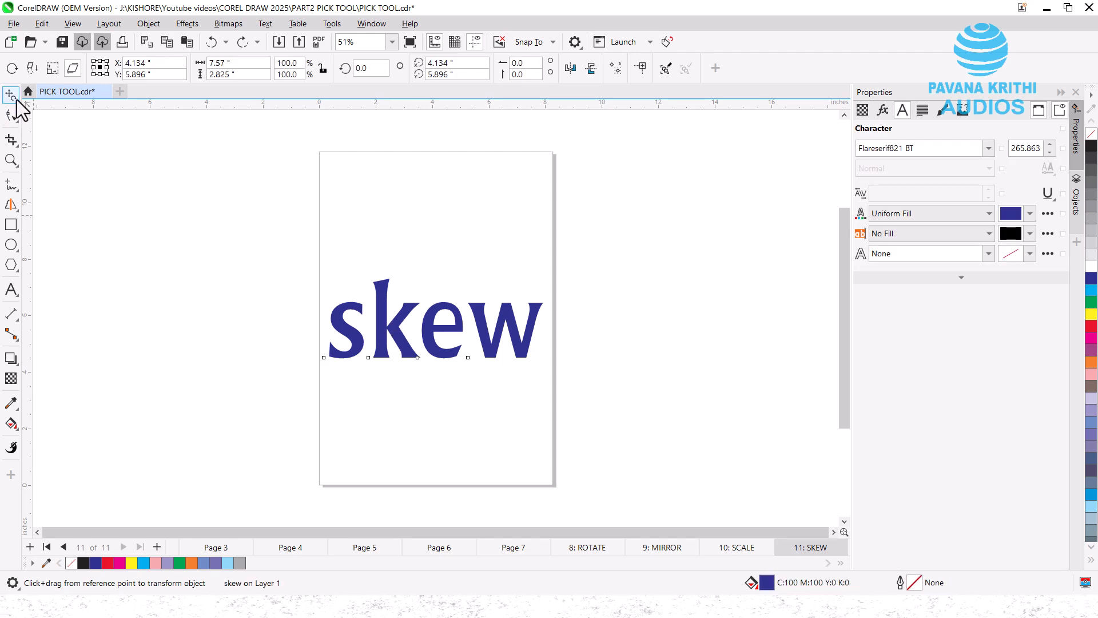
pyautogui.click(39, 99)
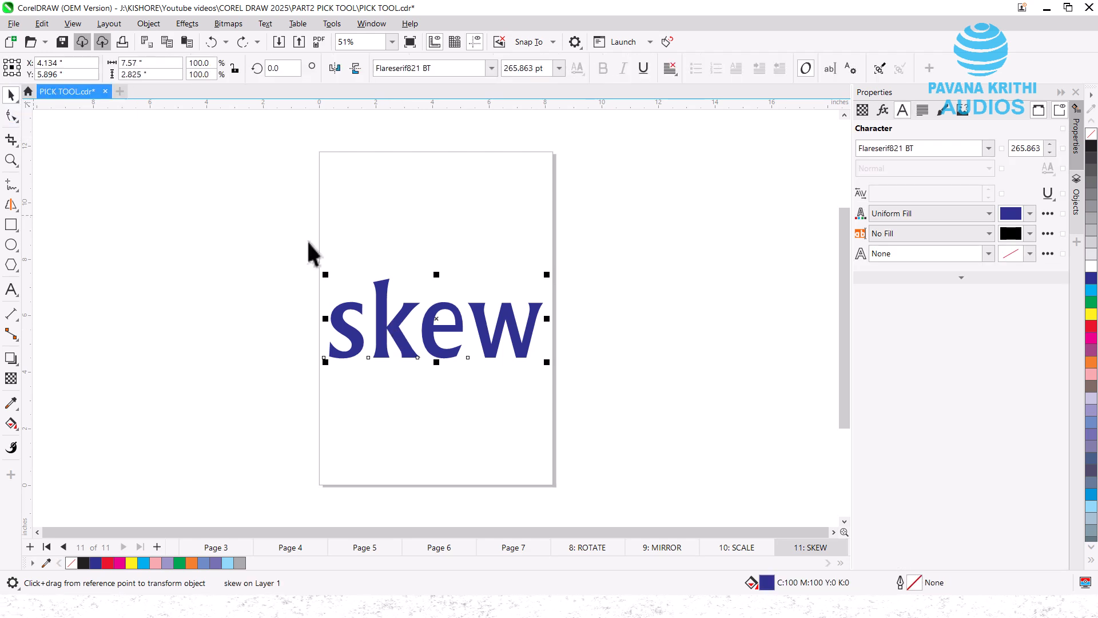
pyautogui.moveTo(436, 329); pyautogui.dragTo(434, 387)
# - Slant the upper skew text so it rises to the right at 15.045
pyautogui.click(404, 255)
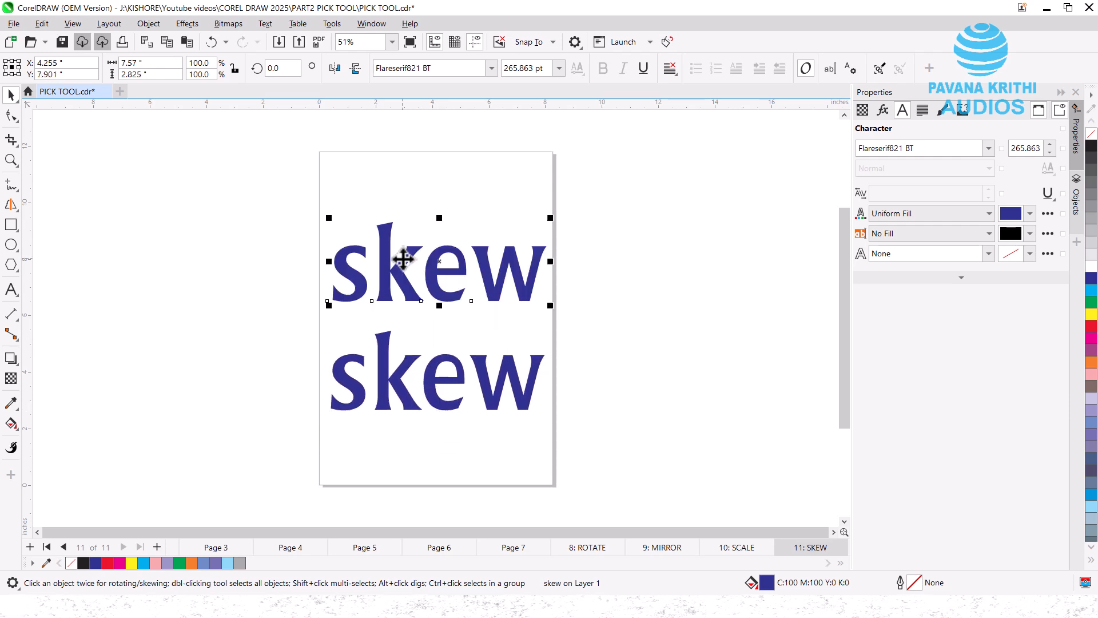
pyautogui.click(429, 246)
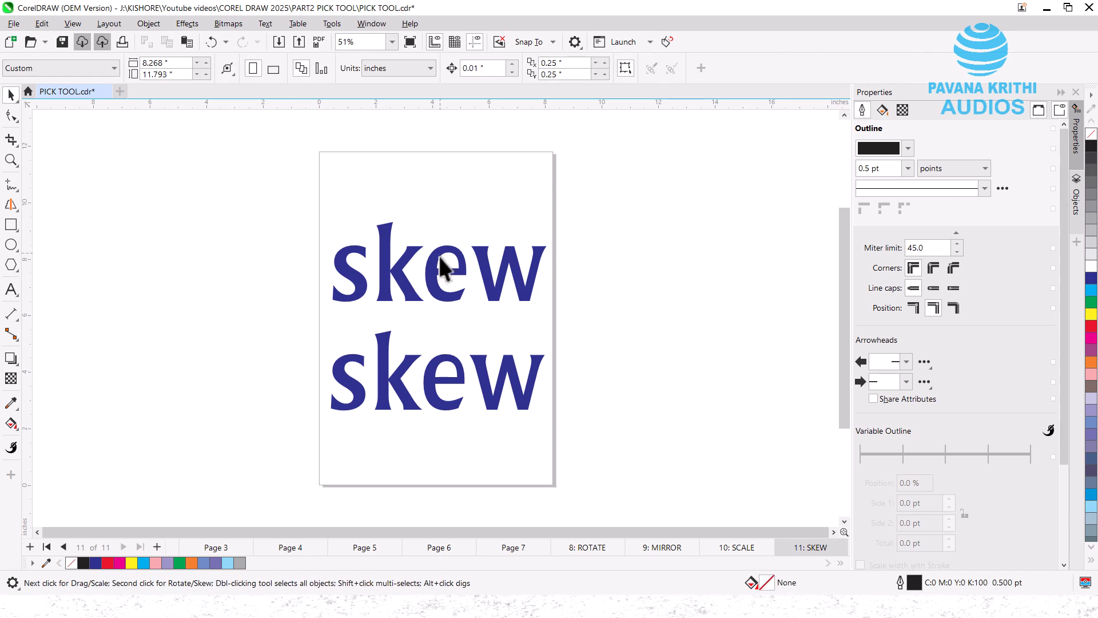
pyautogui.doubleClick(439, 259)
pyautogui.press('Escape')
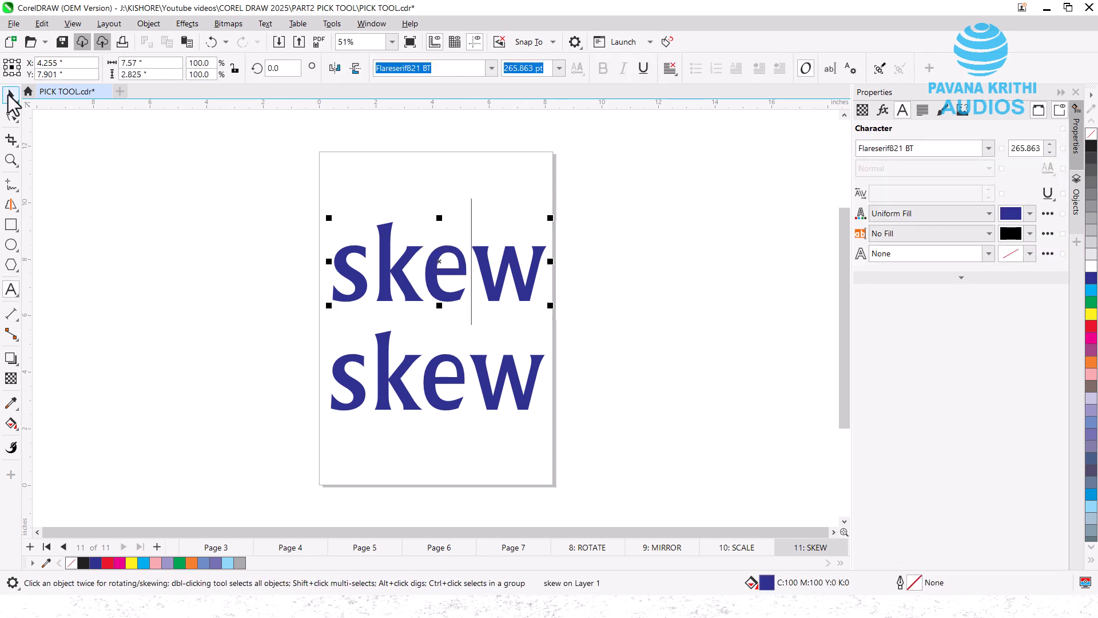
pyautogui.click(11, 115)
pyautogui.press('space')
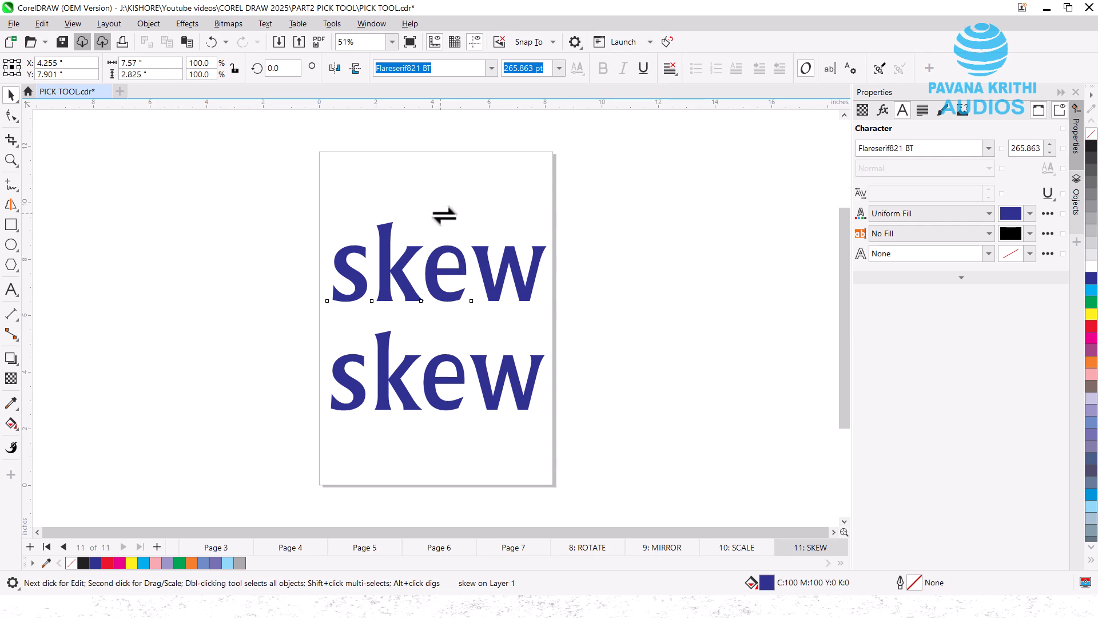
pyautogui.moveTo(439, 214); pyautogui.dragTo(517, 227)
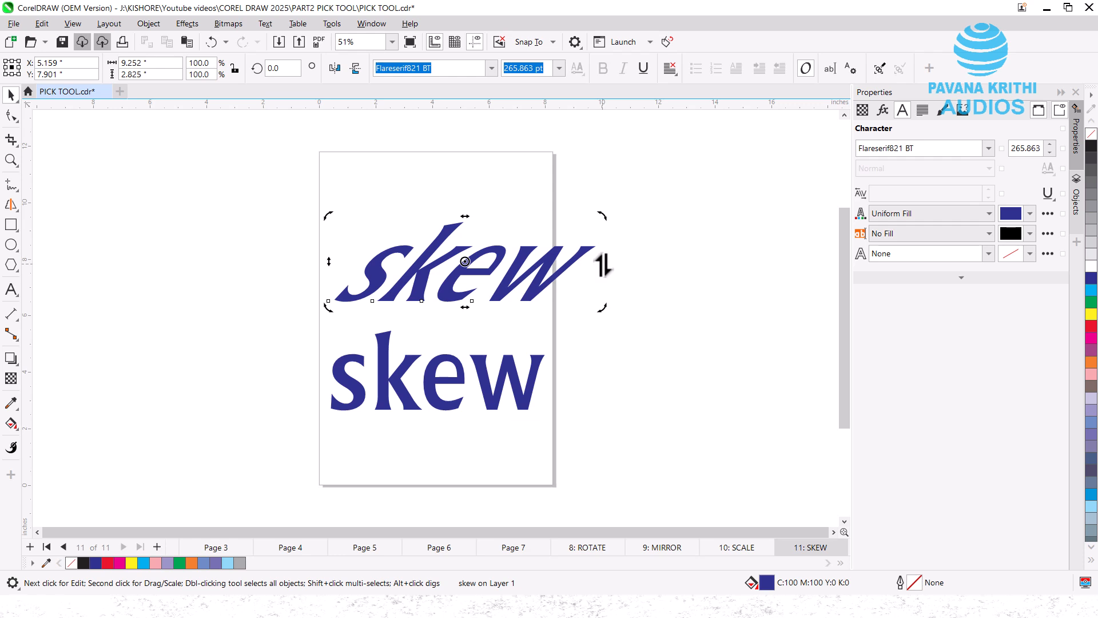
pyautogui.moveTo(598, 258); pyautogui.dragTo(594, 186)
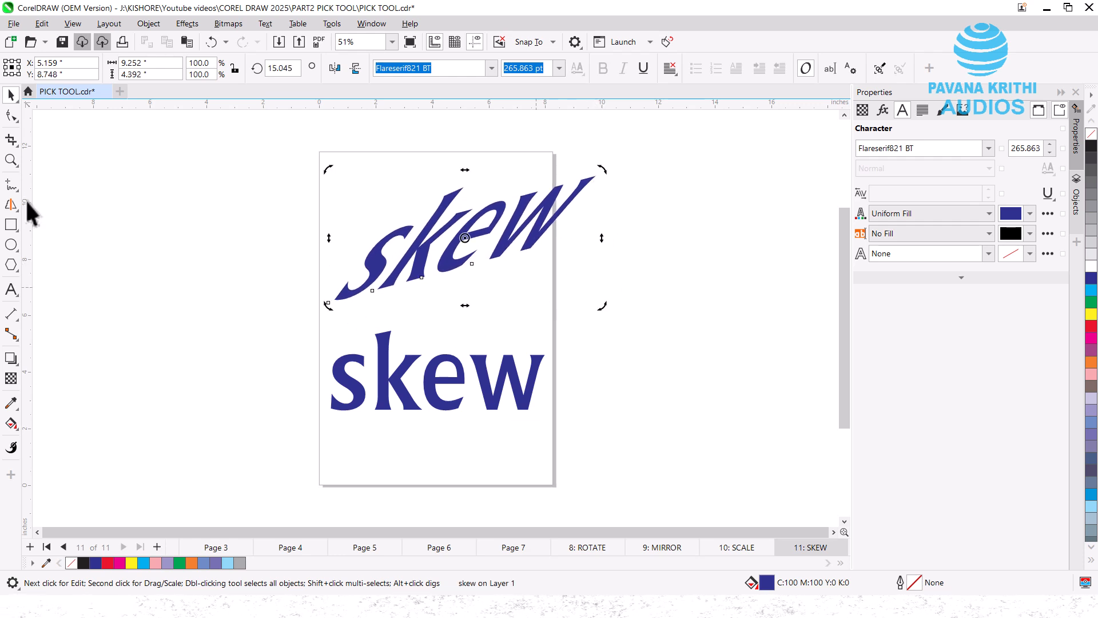
# - Free-skew the lower skew text upward to the right, ending at 26.293
pyautogui.click(15, 100)
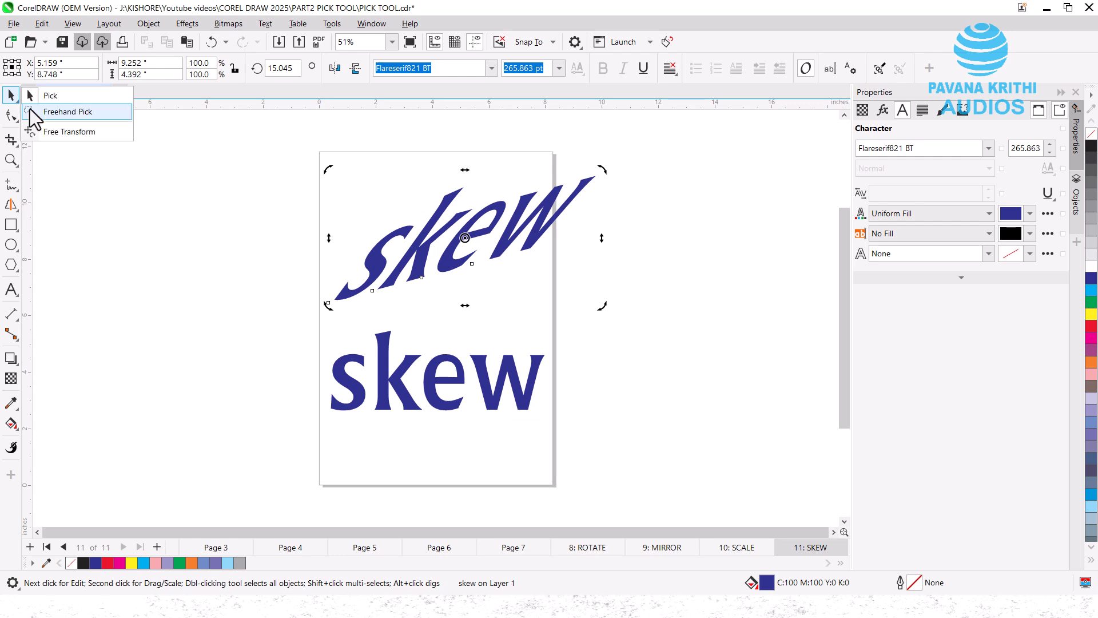
pyautogui.click(55, 133)
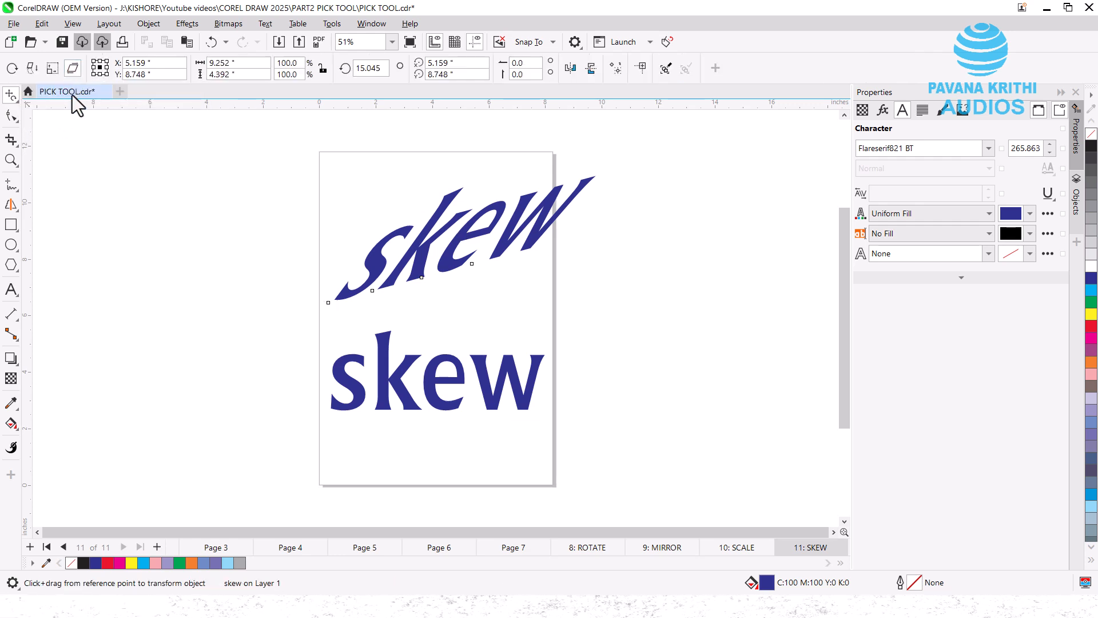
pyautogui.click(384, 390)
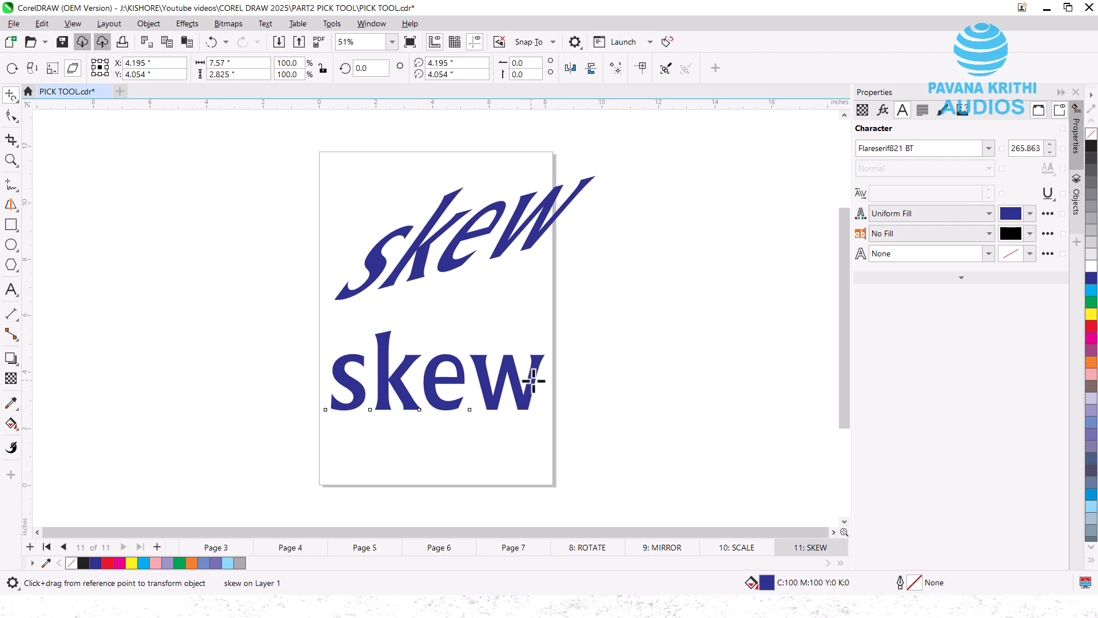
pyautogui.moveTo(533, 380)
pyautogui.mouseDown()
pyautogui.moveTo(555, 373)
pyautogui.moveTo(533, 388)
pyautogui.moveTo(530, 380)
pyautogui.mouseUp()
pyautogui.hotkey('ctrl', 'z')
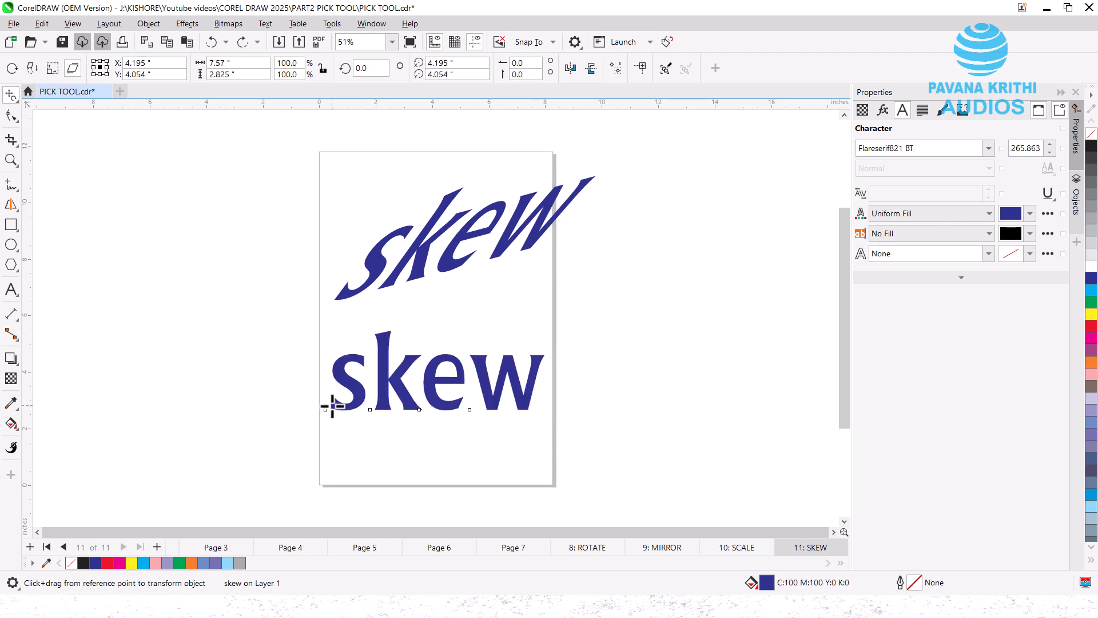
pyautogui.moveTo(332, 404); pyautogui.dragTo(377, 412)
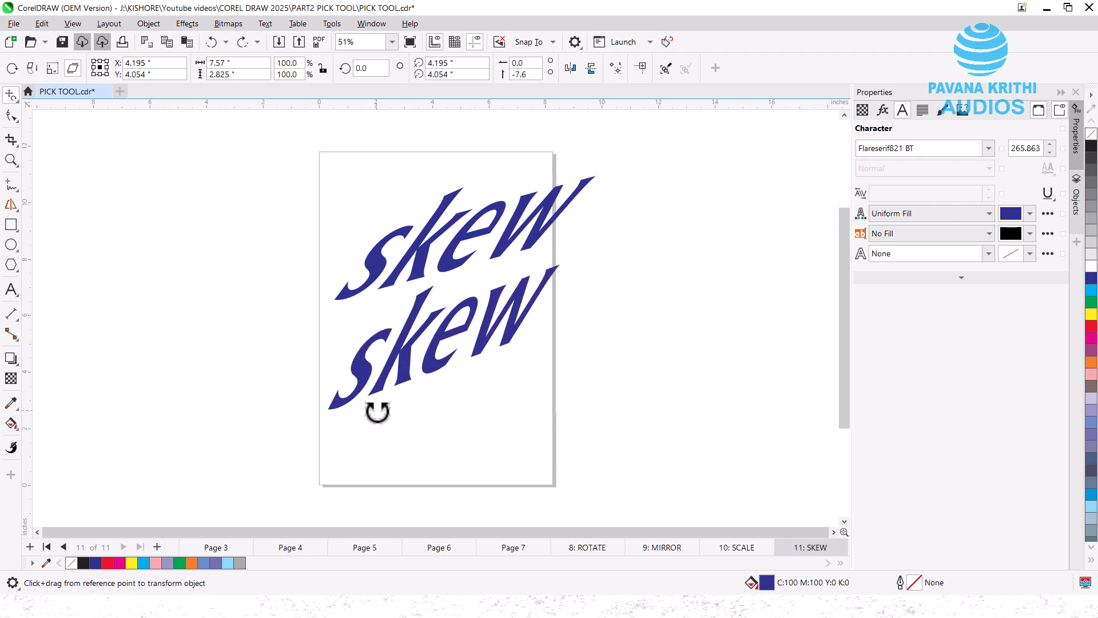
pyautogui.moveTo(377, 412)
pyautogui.mouseDown()
pyautogui.moveTo(372, 431)
pyautogui.moveTo(423, 452)
pyautogui.moveTo(336, 422)
pyautogui.moveTo(358, 424)
pyautogui.moveTo(326, 404)
pyautogui.moveTo(361, 406)
pyautogui.mouseUp()
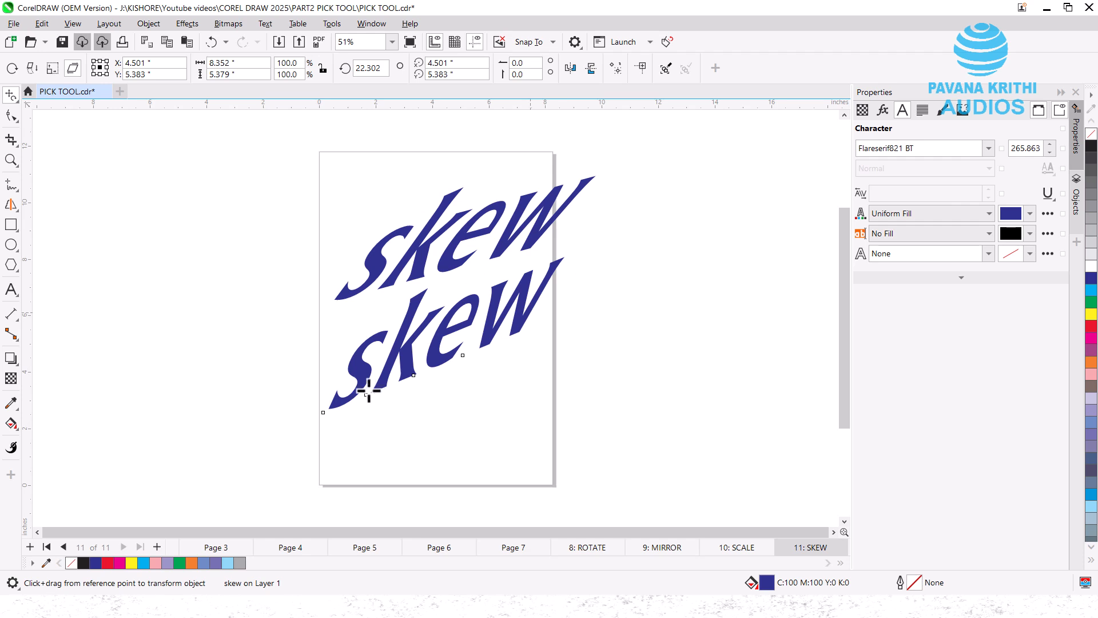
pyautogui.moveTo(325, 410); pyautogui.dragTo(348, 416)
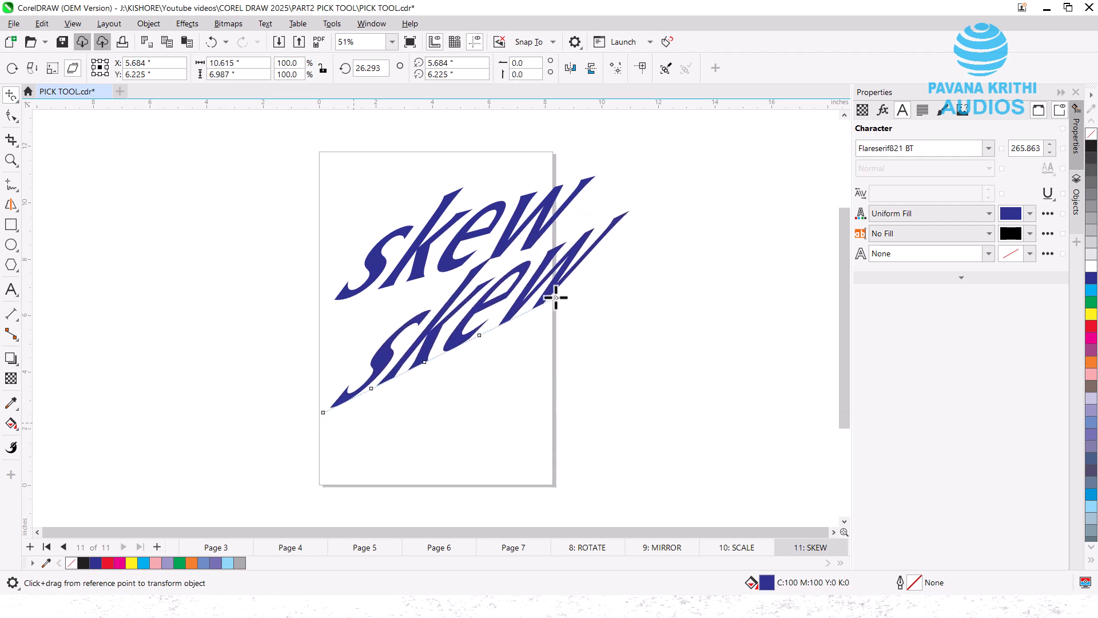
# - Draw a rectangle beside the SKEW page and skew it into a 36.747 parallelogram
pyautogui.click(12, 116)
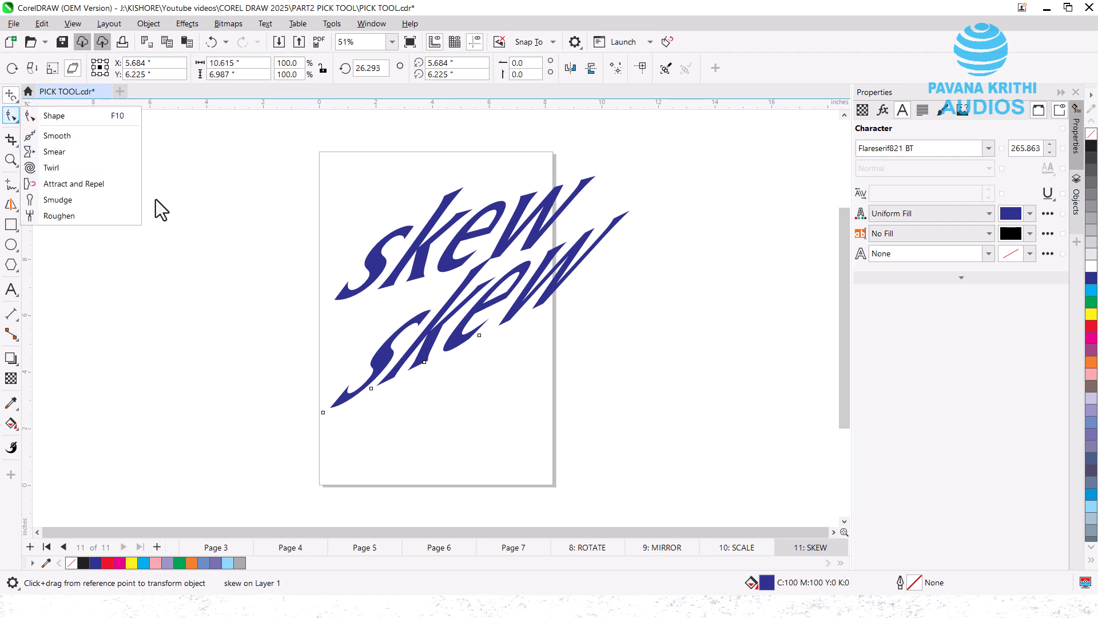
pyautogui.click(11, 225)
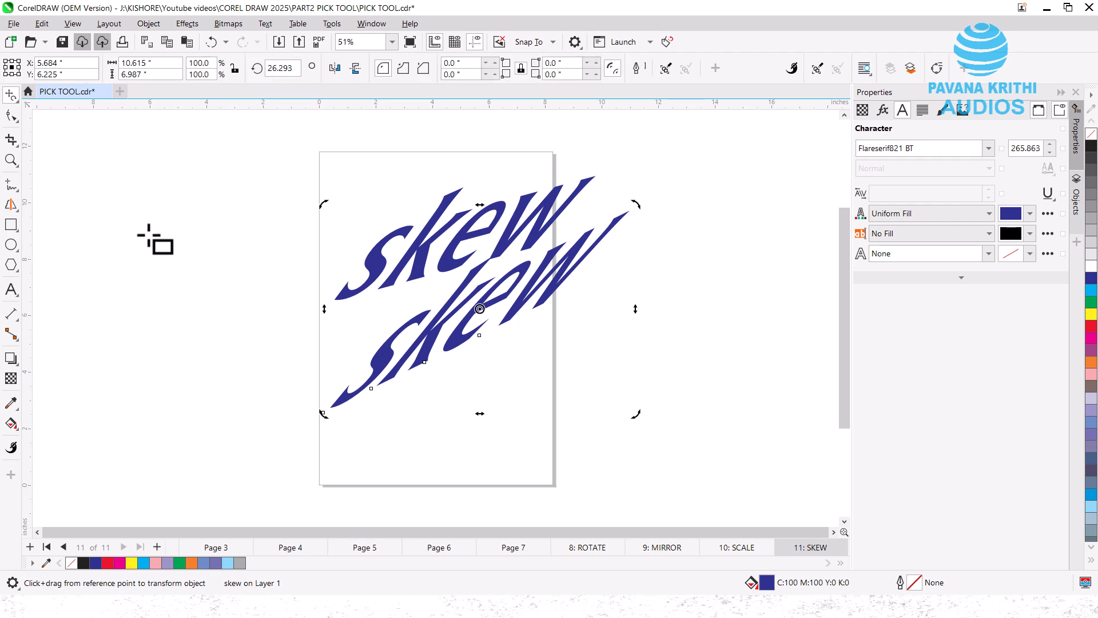
pyautogui.moveTo(148, 235); pyautogui.dragTo(257, 350)
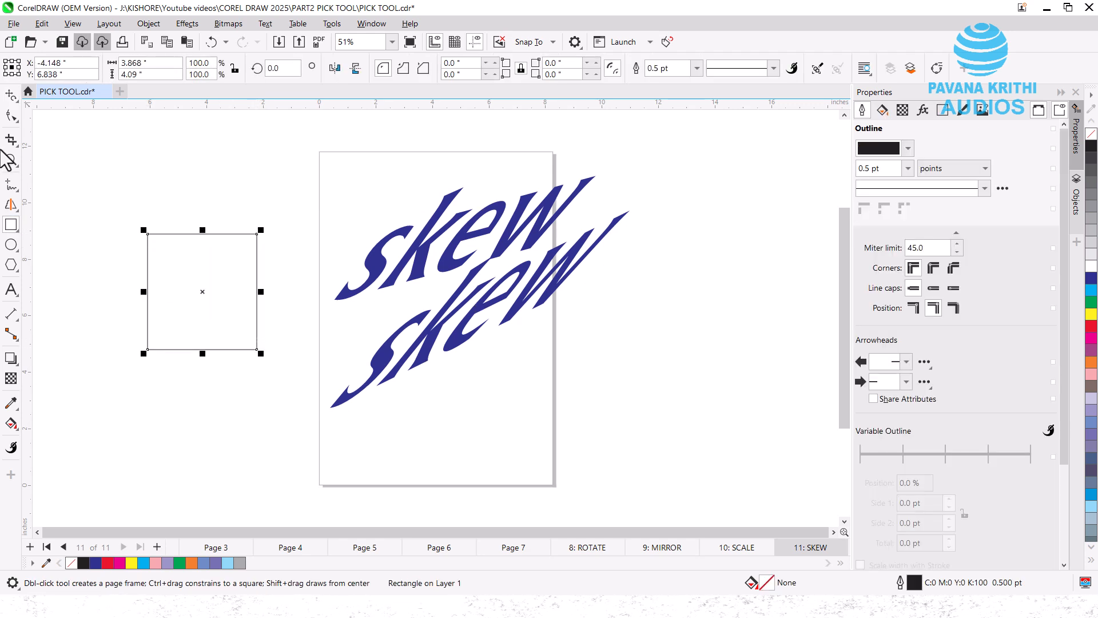
pyautogui.click(11, 95)
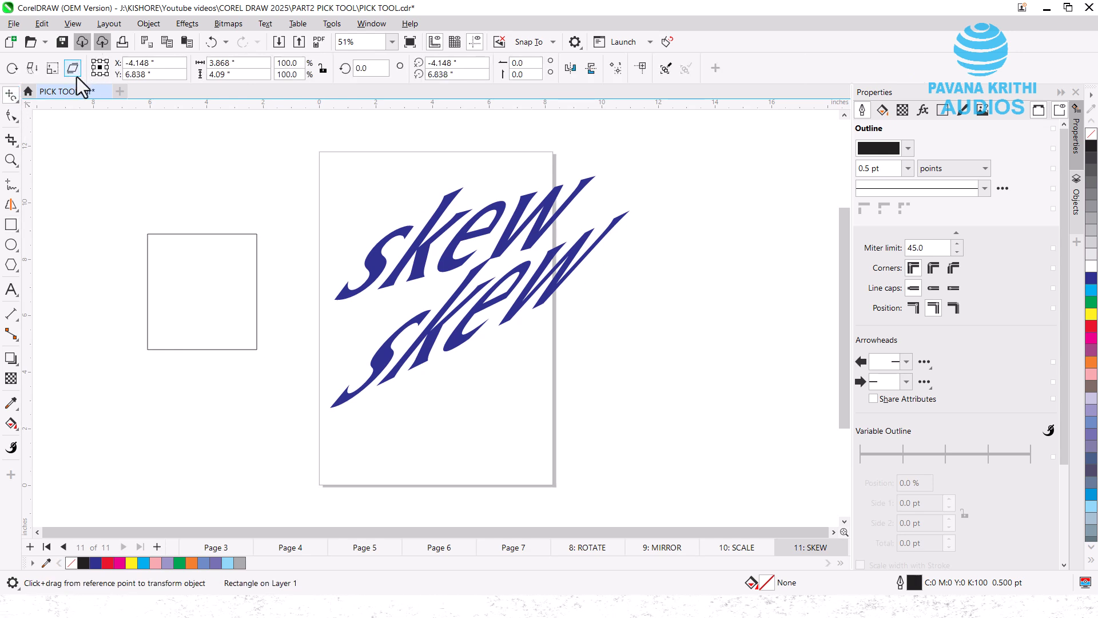
pyautogui.moveTo(194, 280); pyautogui.dragTo(237, 268)
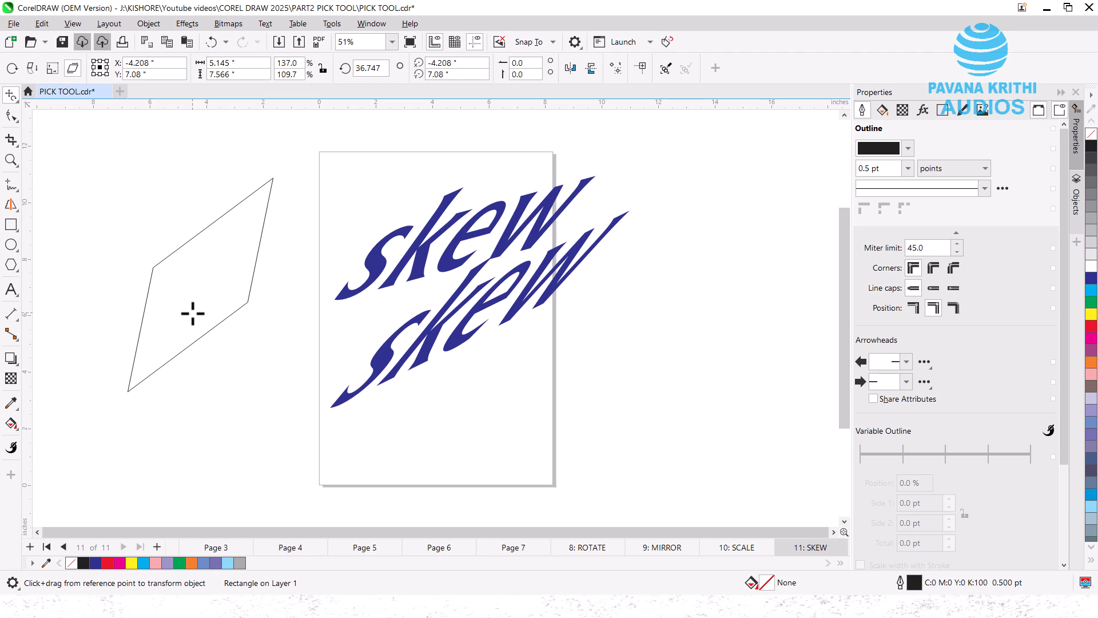